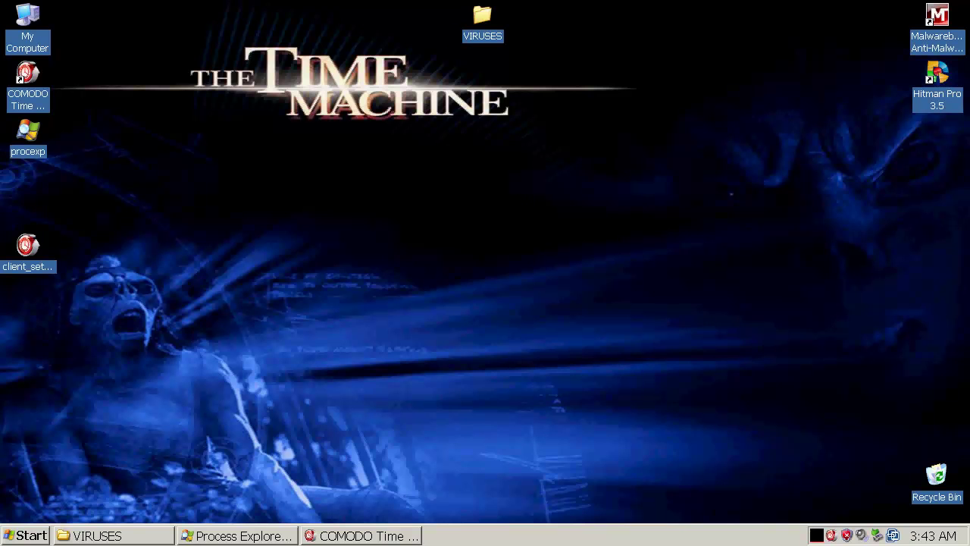
Restore the COMODO Time Machine window from the taskbar and nudge it slightly to reposition it
{"action": "left_click", "coordinate": [404, 536]}
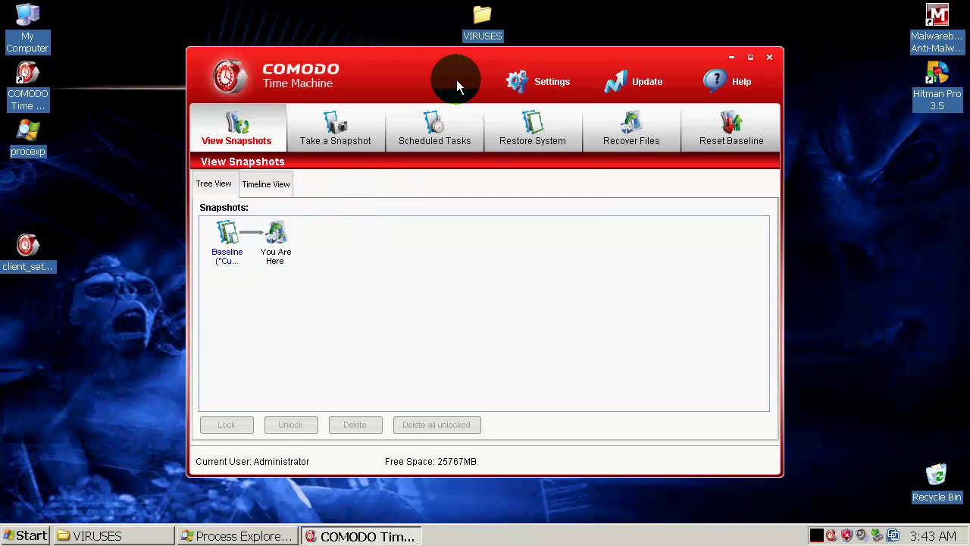
{"action": "left_click_drag", "start_coordinate": [455, 78], "coordinate": [477, 87]}
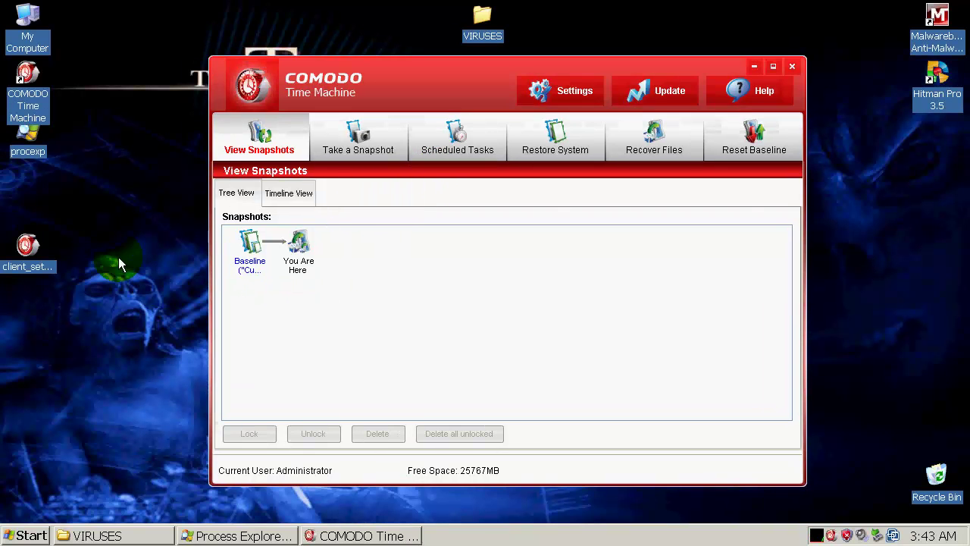
{"action": "mouse_move", "coordinate": [29, 252]}
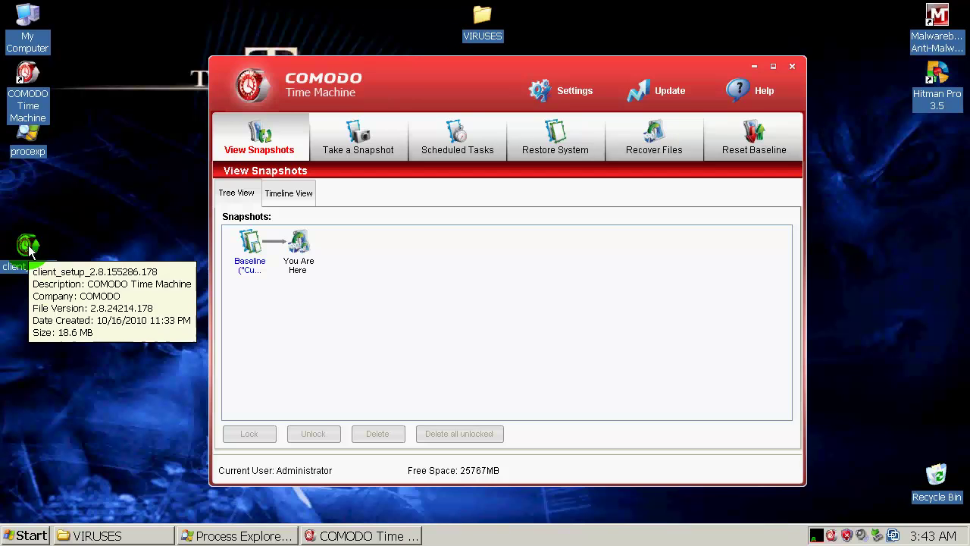
{"action": "left_click", "coordinate": [251, 534]}
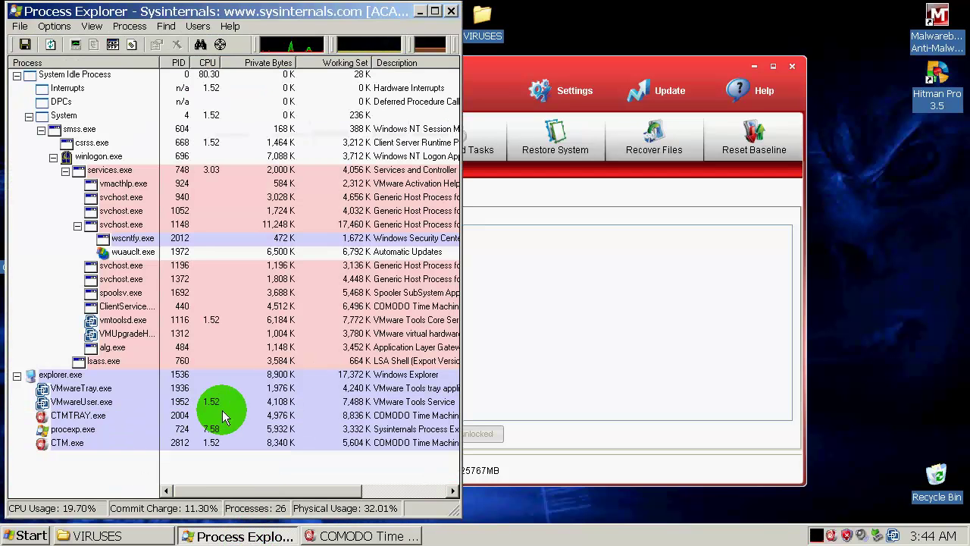
{"action": "left_click", "coordinate": [340, 445]}
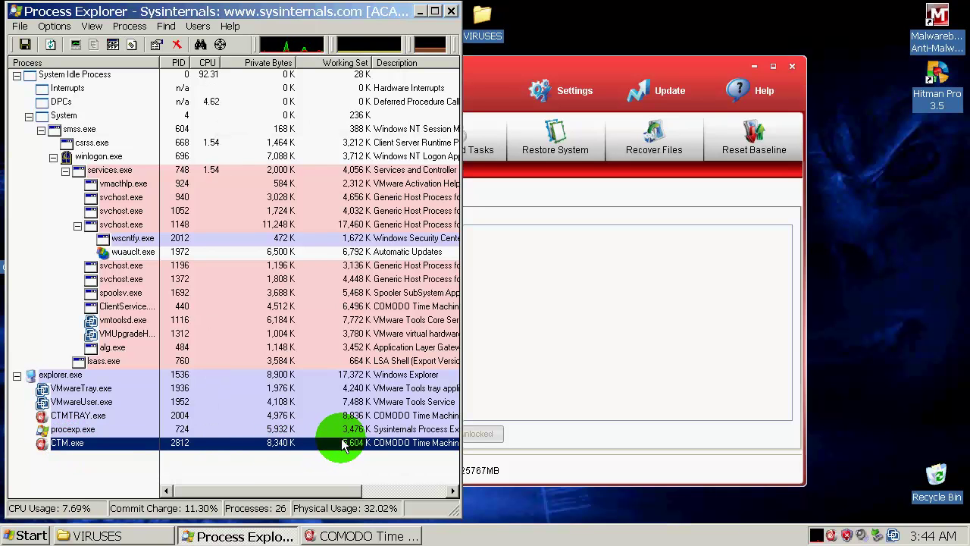
{"action": "left_click", "coordinate": [331, 309]}
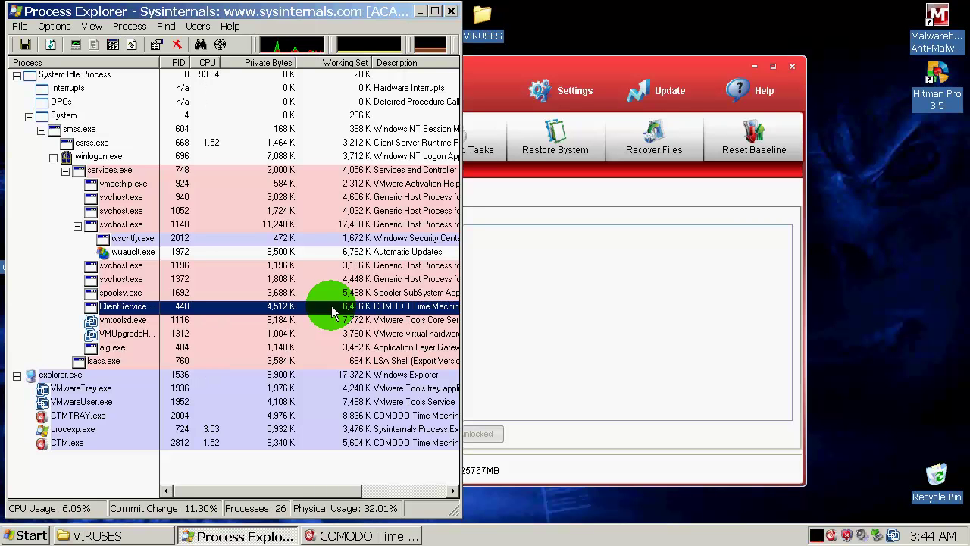
{"action": "left_click", "coordinate": [371, 417]}
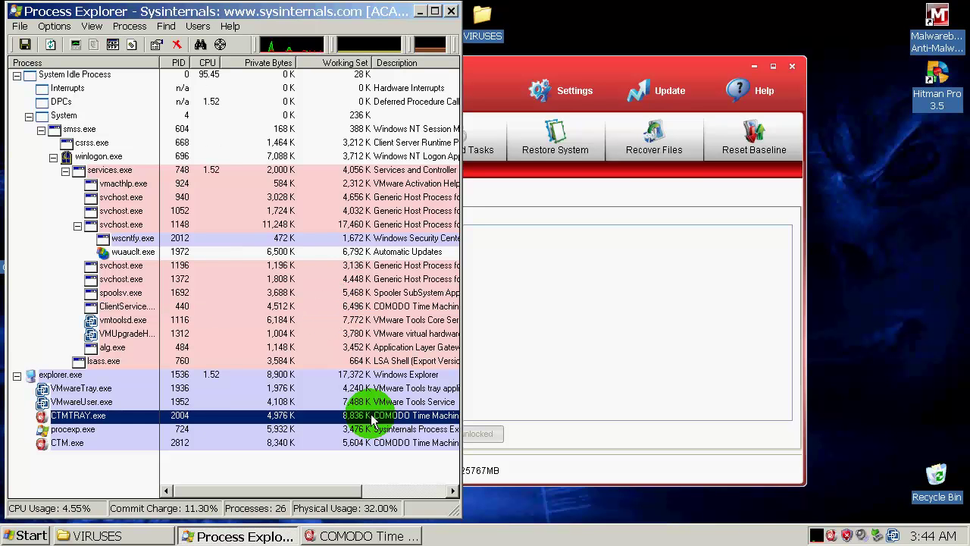
{"action": "left_click", "coordinate": [369, 253]}
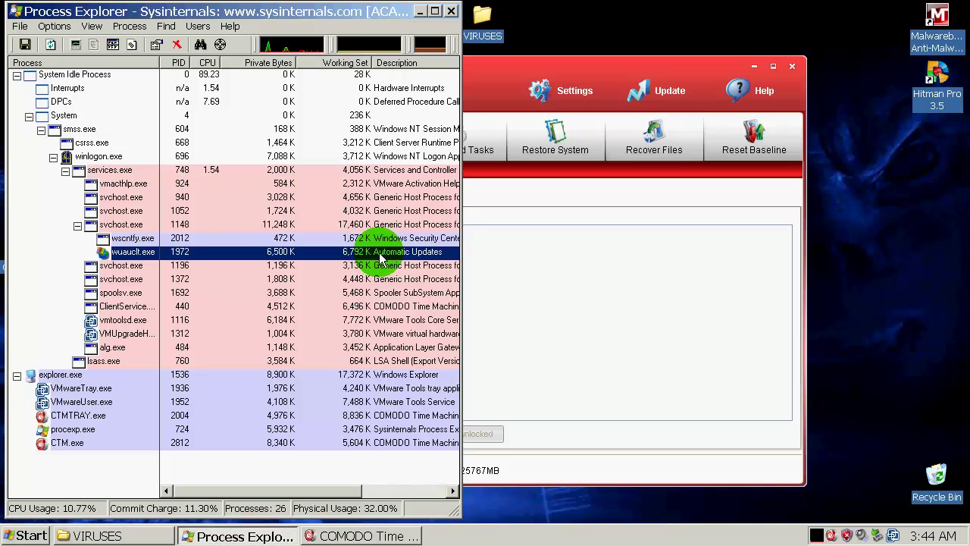
{"action": "left_click", "coordinate": [452, 15]}
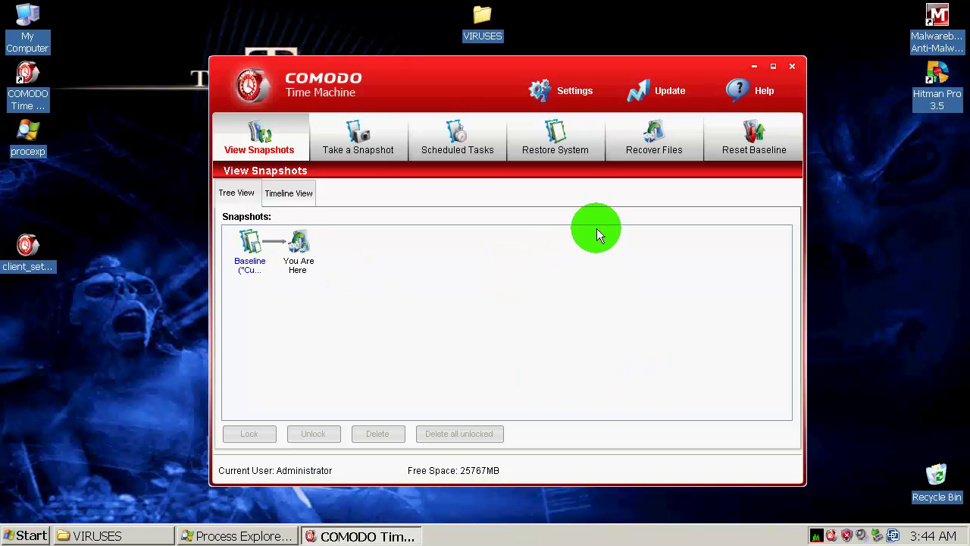
Inspect the Baseline snapshot and the You Are Here node in the snapshot tree
{"action": "left_click", "coordinate": [252, 247]}
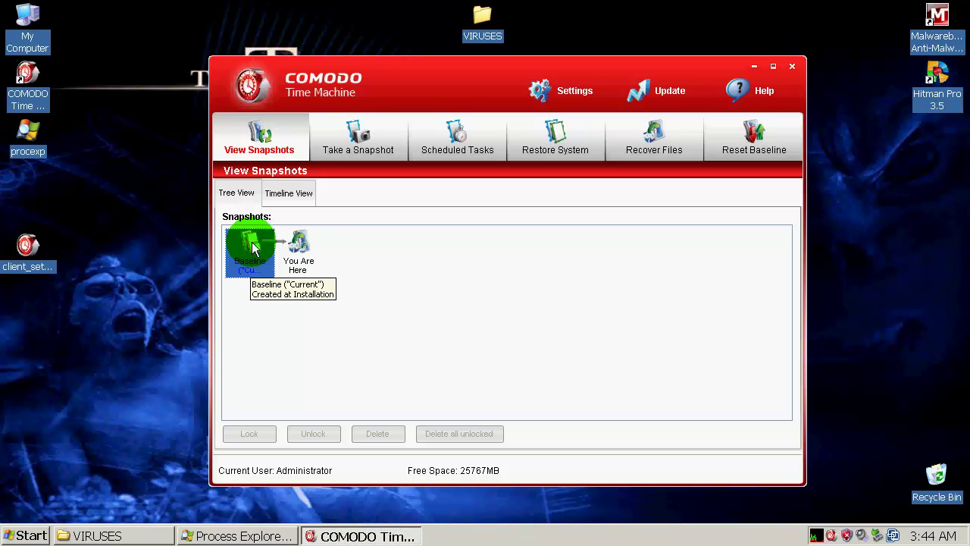
{"action": "left_click", "coordinate": [459, 343]}
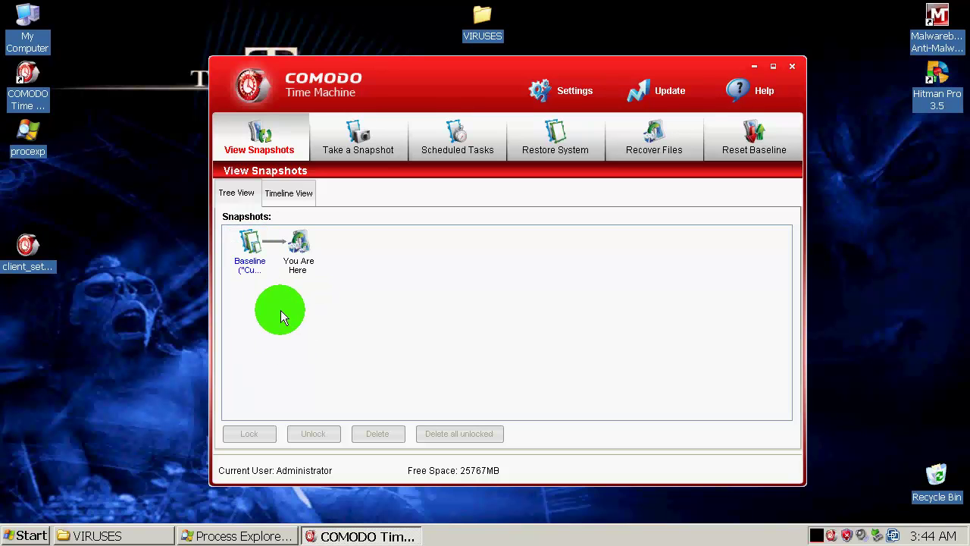
{"action": "left_click", "coordinate": [246, 244]}
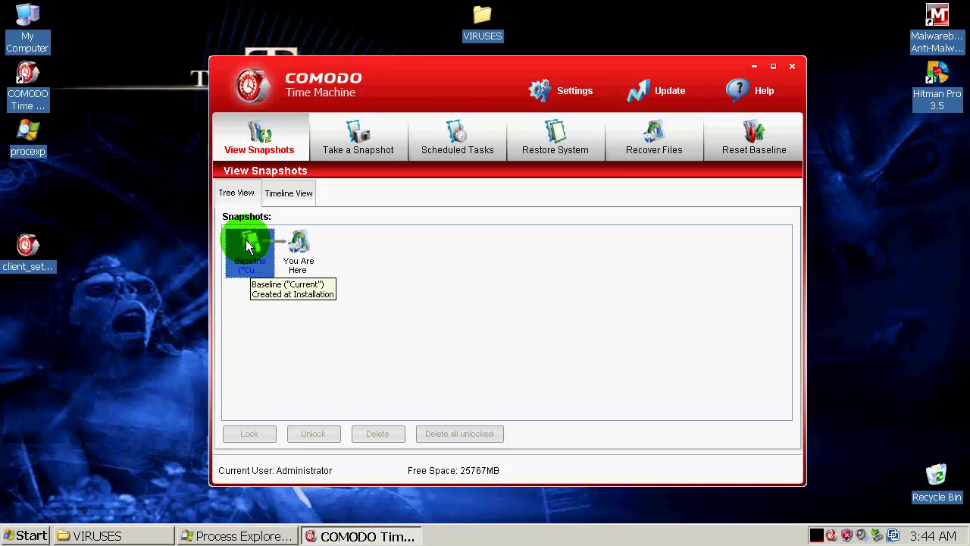
{"action": "left_click", "coordinate": [293, 311]}
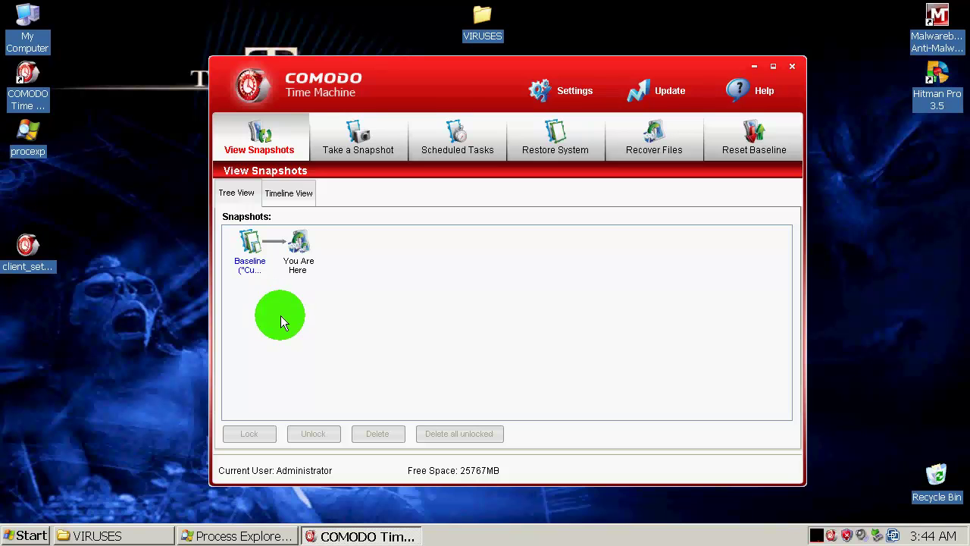
{"action": "left_click", "coordinate": [247, 252]}
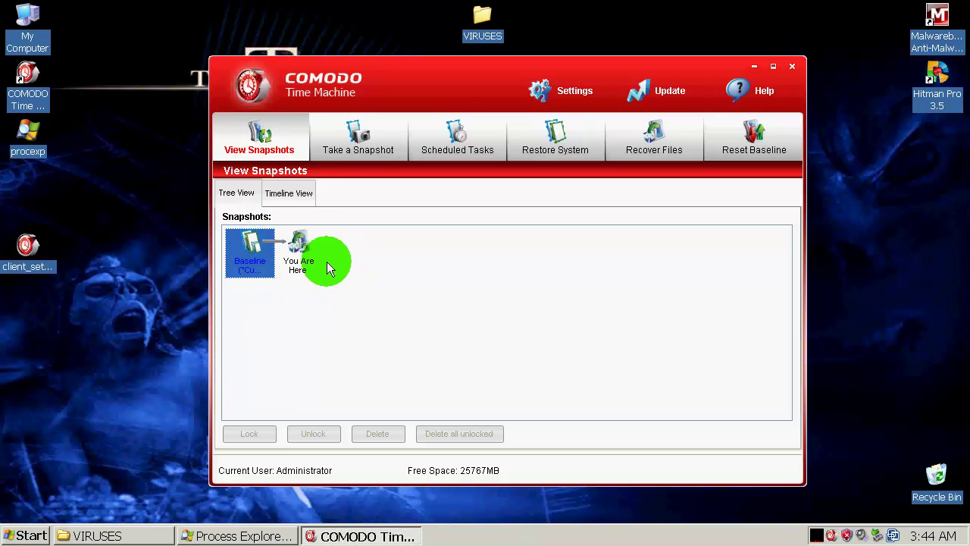
{"action": "left_click", "coordinate": [298, 248]}
{"action": "left_click", "coordinate": [256, 249]}
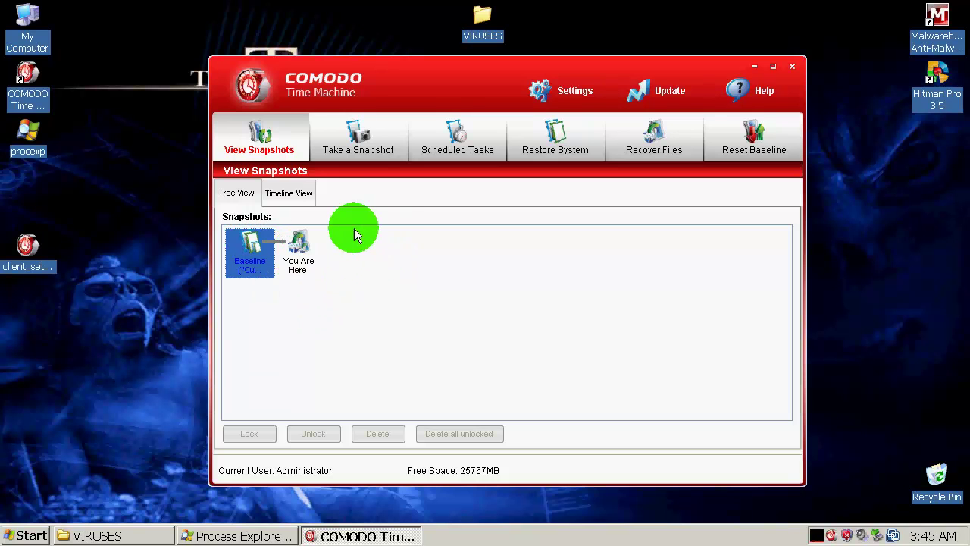
{"action": "left_click", "coordinate": [305, 246]}
Take a new snapshot named 'I LOVE COMODO', leaving the description empty
{"action": "left_click", "coordinate": [372, 161]}
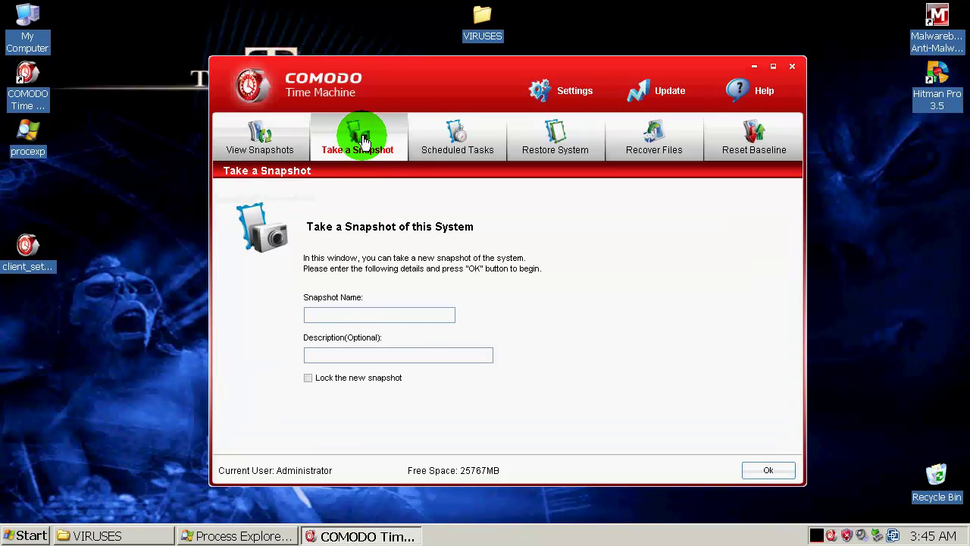
{"action": "left_click", "coordinate": [376, 312]}
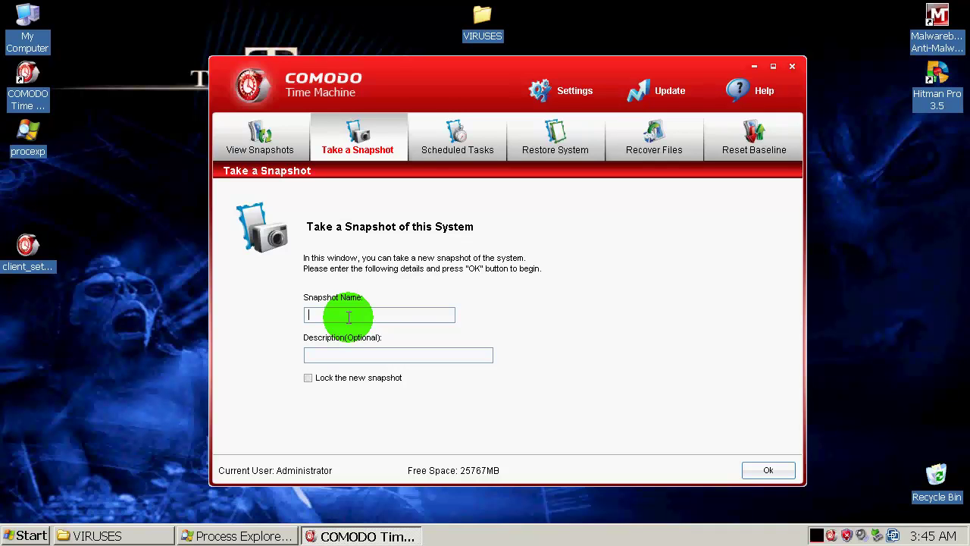
{"action": "type", "text": "ILOVE COMODO"}
{"action": "left_click", "coordinate": [312, 314]}
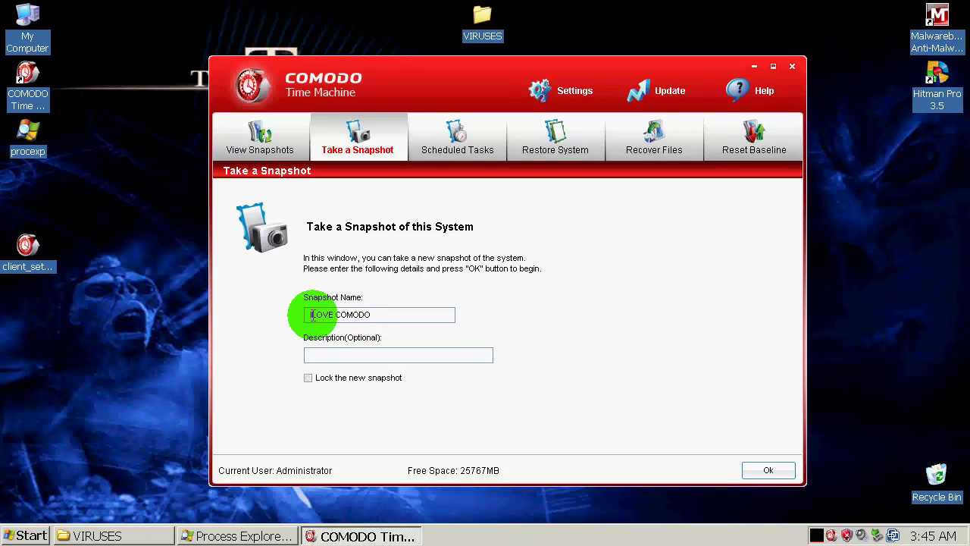
{"action": "left_click", "coordinate": [369, 355]}
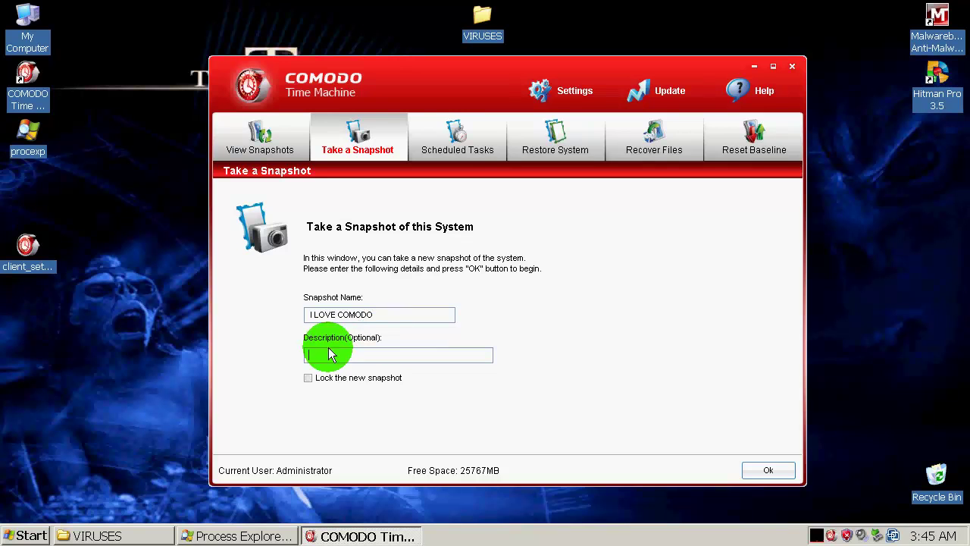
{"action": "left_click", "coordinate": [786, 473]}
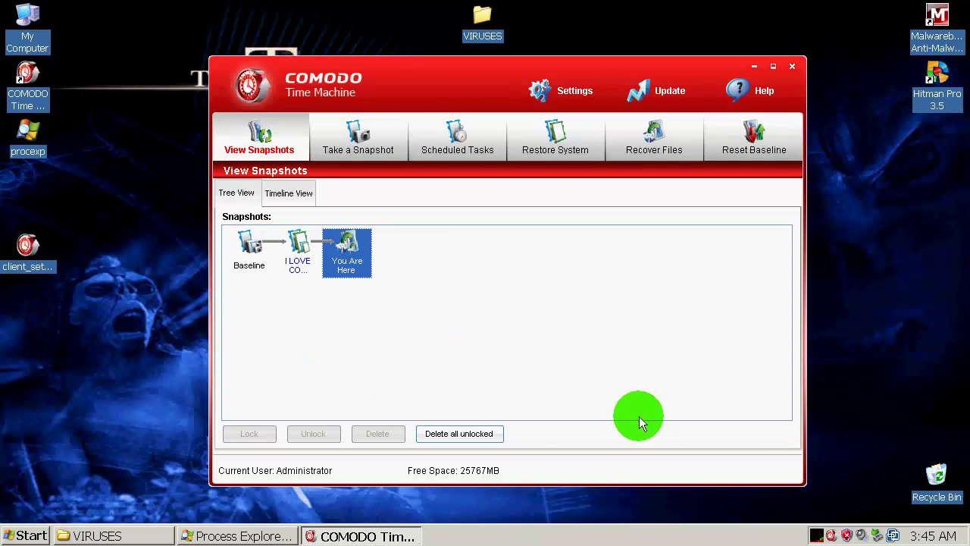
{"action": "left_click", "coordinate": [537, 415]}
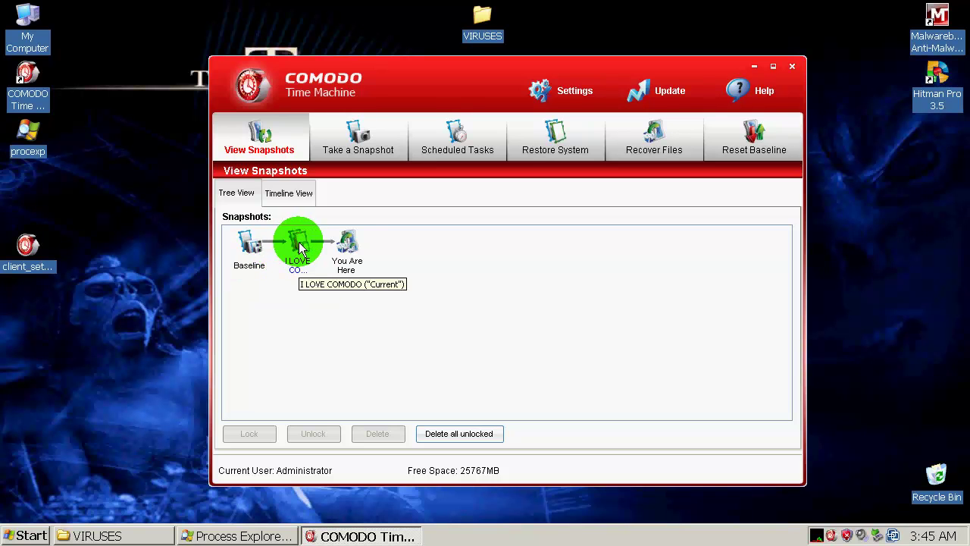
{"action": "left_click", "coordinate": [350, 273]}
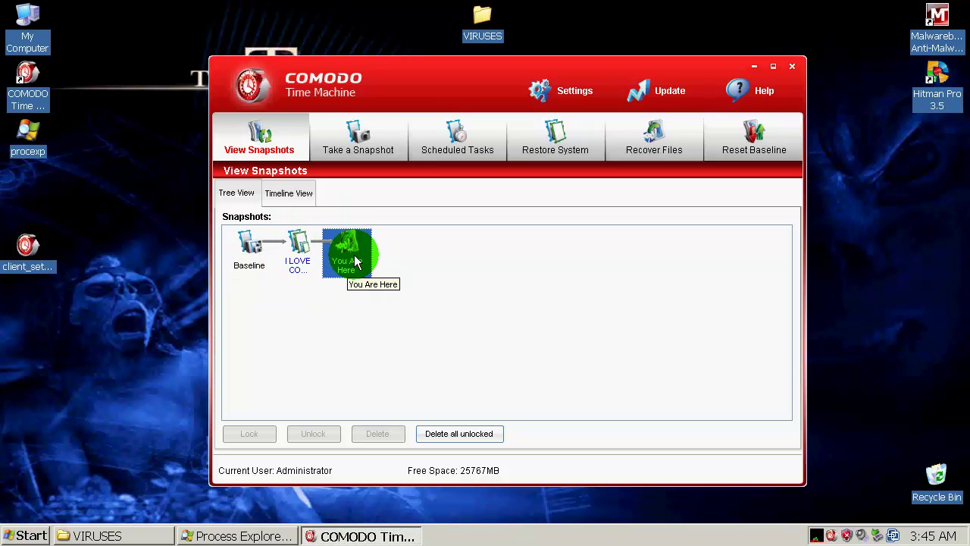
{"action": "left_click", "coordinate": [254, 246]}
{"action": "left_click", "coordinate": [297, 246]}
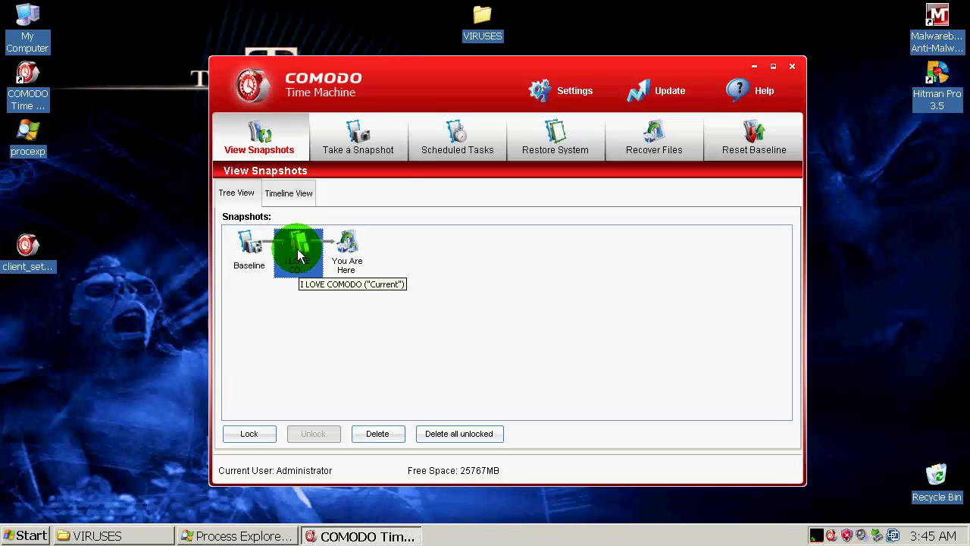
{"action": "left_click", "coordinate": [346, 249]}
{"action": "left_click", "coordinate": [473, 314]}
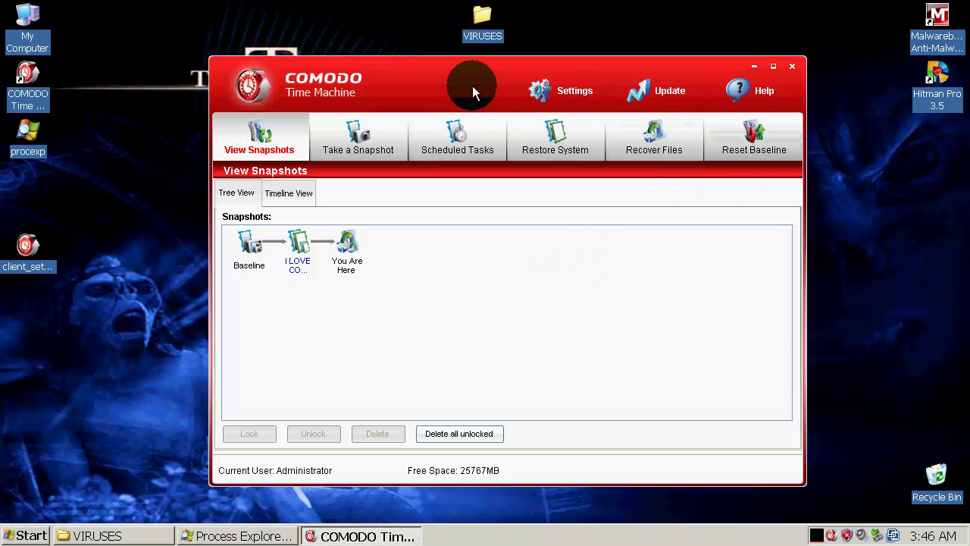
{"action": "left_click_drag", "start_coordinate": [473, 78], "coordinate": [542, 78]}
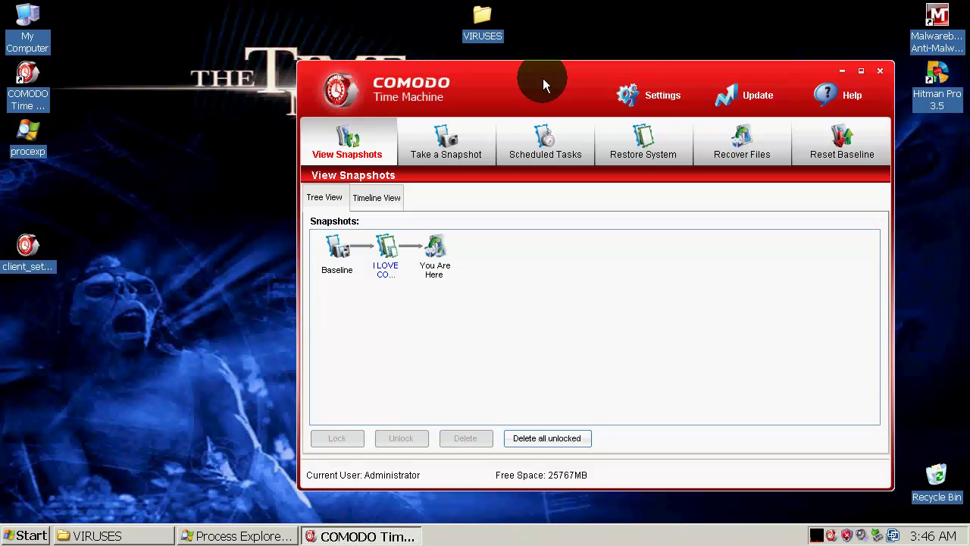
{"action": "left_click_drag", "start_coordinate": [677, 69], "coordinate": [451, 50]}
{"action": "left_click_drag", "start_coordinate": [367, 61], "coordinate": [450, 93]}
{"action": "left_click", "coordinate": [641, 102]}
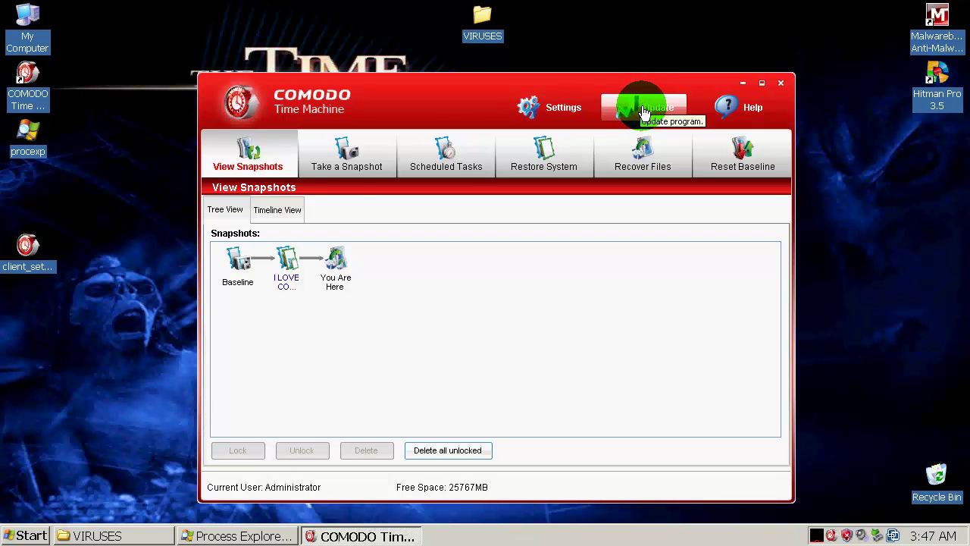
{"action": "left_click", "coordinate": [355, 168]}
{"action": "right_click", "coordinate": [3, 196]}
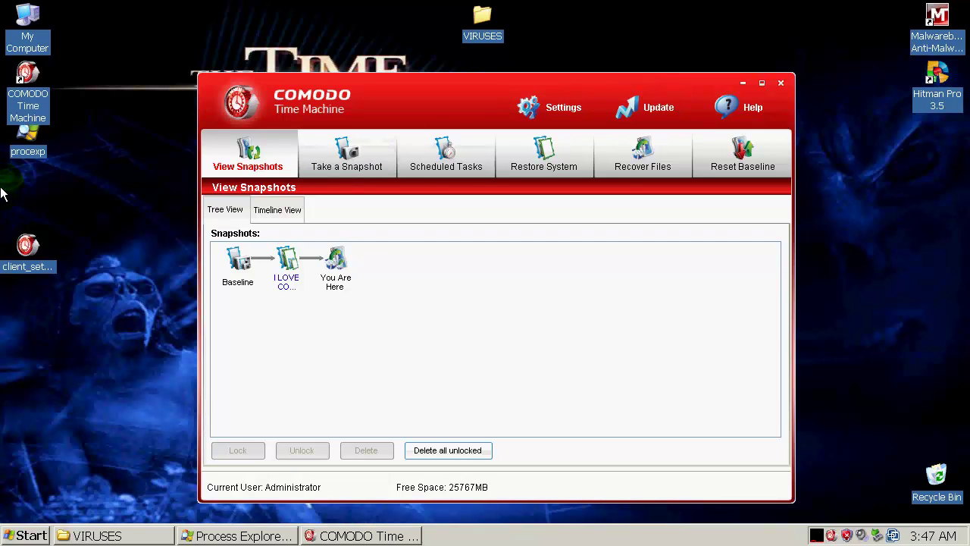
{"action": "left_click", "coordinate": [32, 210]}
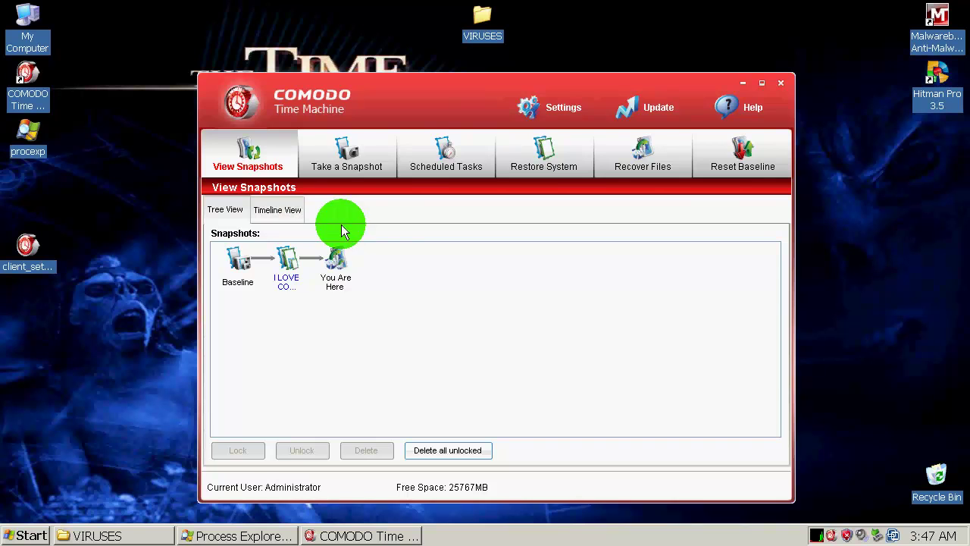
{"action": "left_click", "coordinate": [437, 113]}
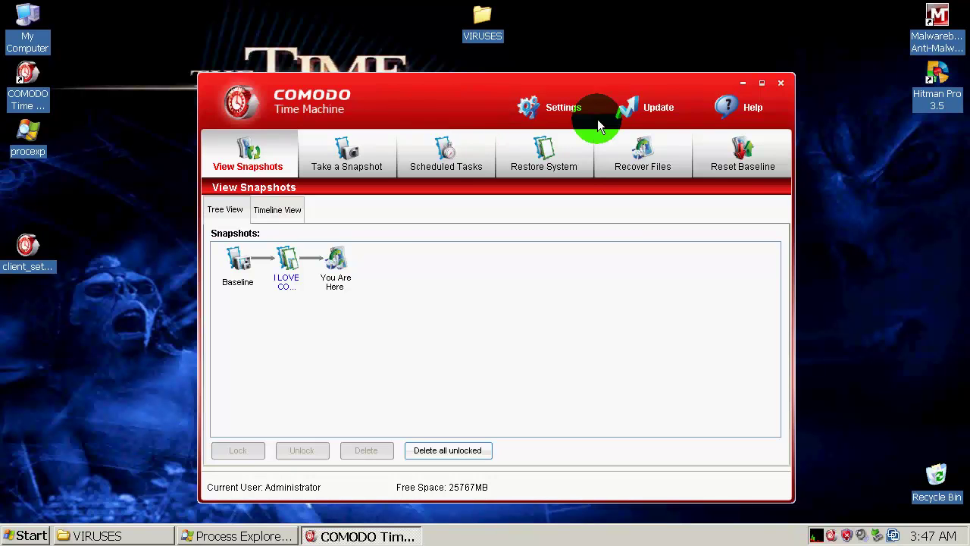
Close Time Machine, open the VIRUSES folder, refresh the desktop, and bring Process Explorer into view
{"action": "left_click", "coordinate": [782, 90]}
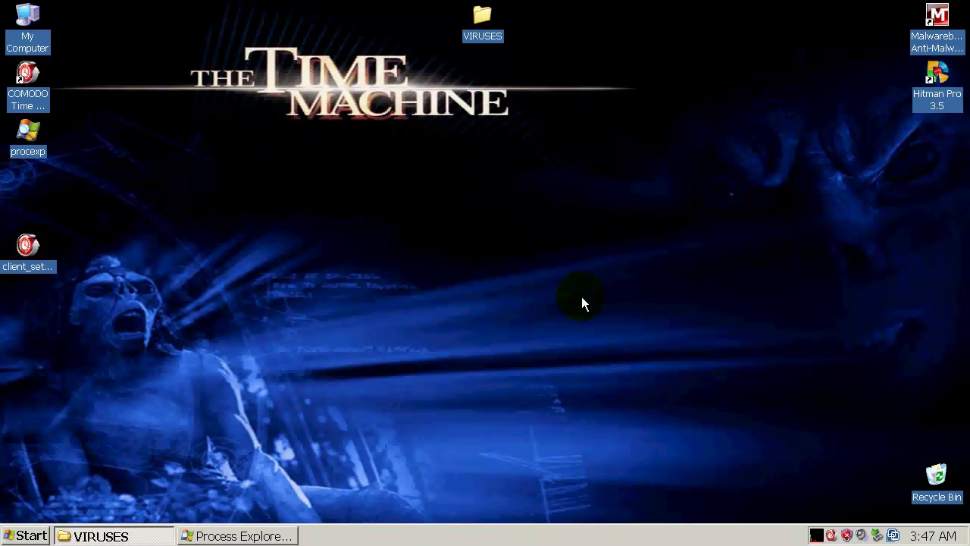
{"action": "double_click", "coordinate": [483, 21]}
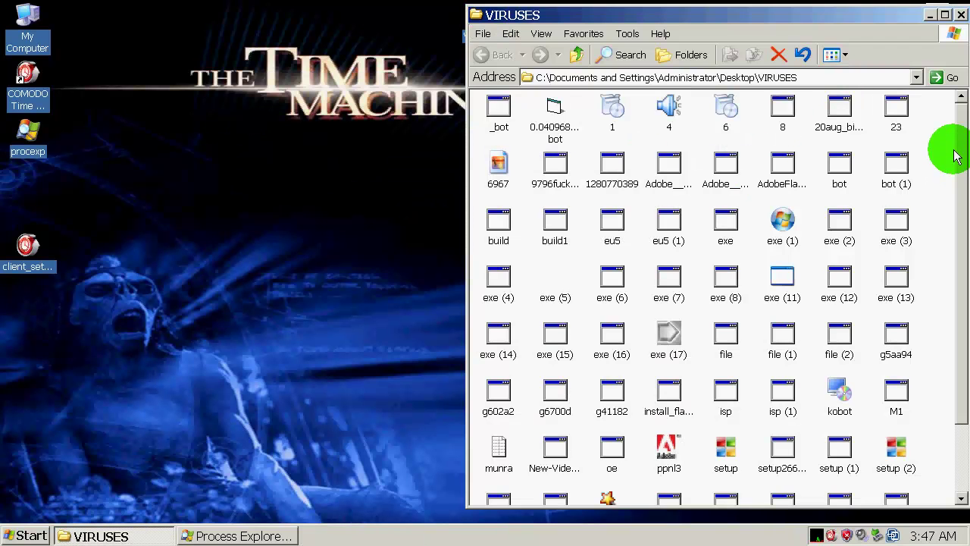
{"action": "mouse_move", "coordinate": [960, 133]}
{"action": "left_mouse_down"}
{"action": "mouse_move", "coordinate": [961, 254]}
{"action": "mouse_move", "coordinate": [964, 124]}
{"action": "left_mouse_up"}
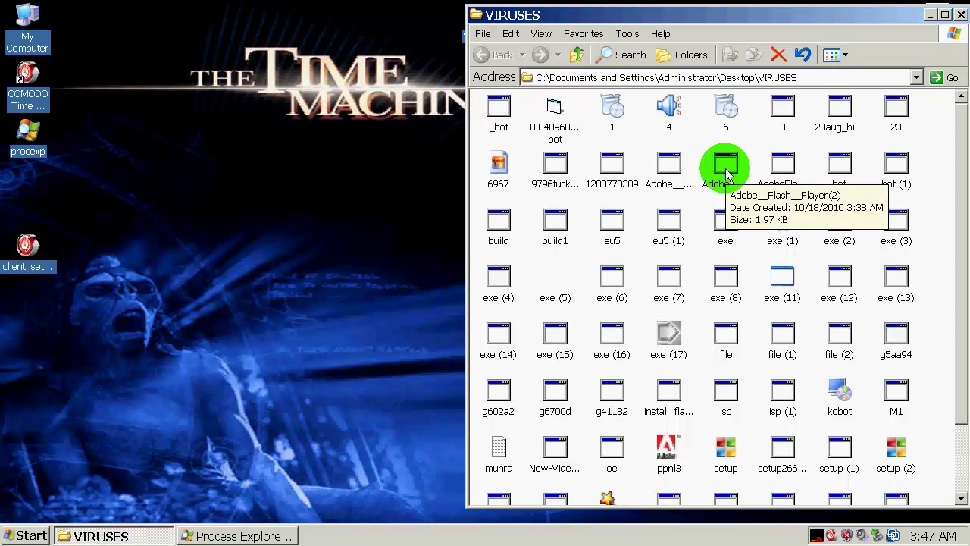
{"action": "right_click", "coordinate": [217, 270]}
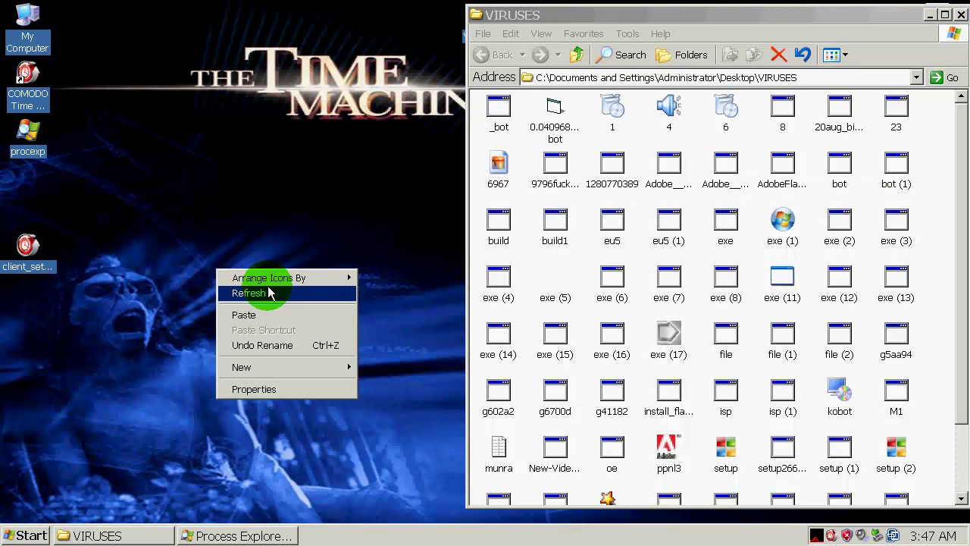
{"action": "left_click", "coordinate": [242, 292]}
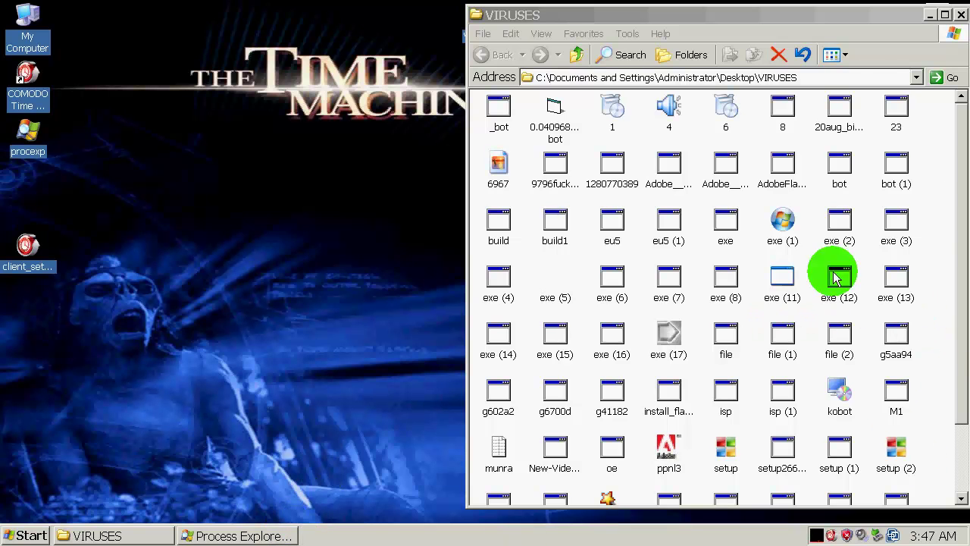
{"action": "double_click", "coordinate": [898, 17]}
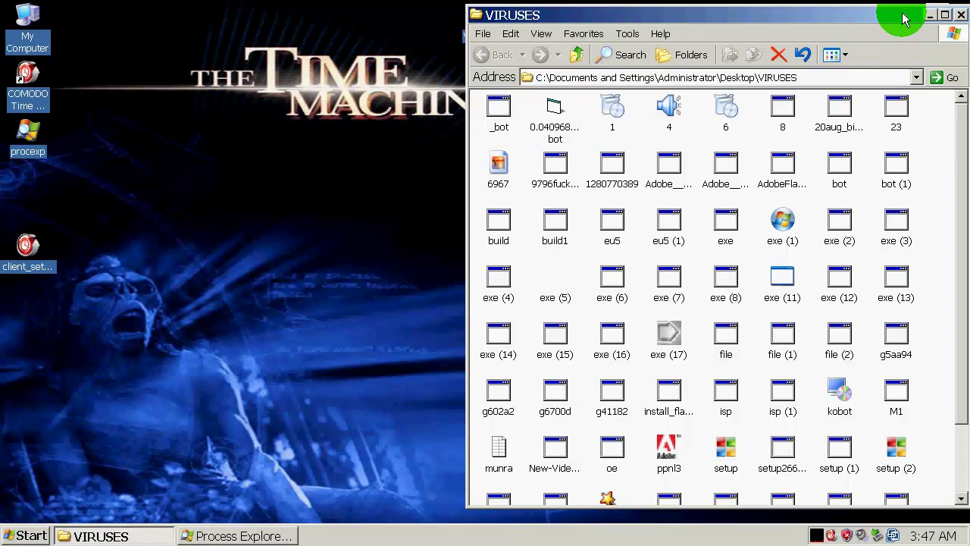
{"action": "left_click", "coordinate": [945, 9]}
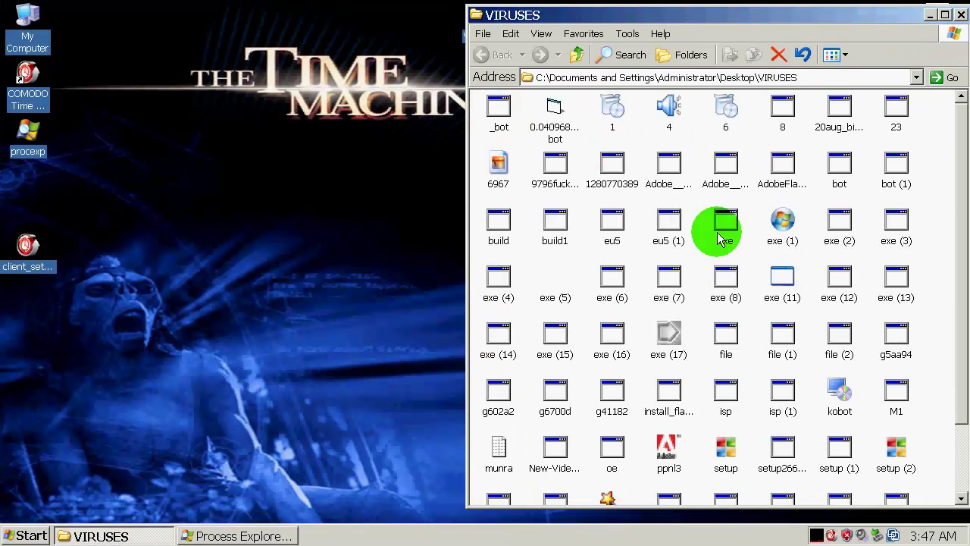
{"action": "left_click", "coordinate": [219, 535]}
Run the _bot, long-named bot, 1, 8 and AdobeFlashPlayer10.9 malware samples
{"action": "right_click", "coordinate": [505, 109]}
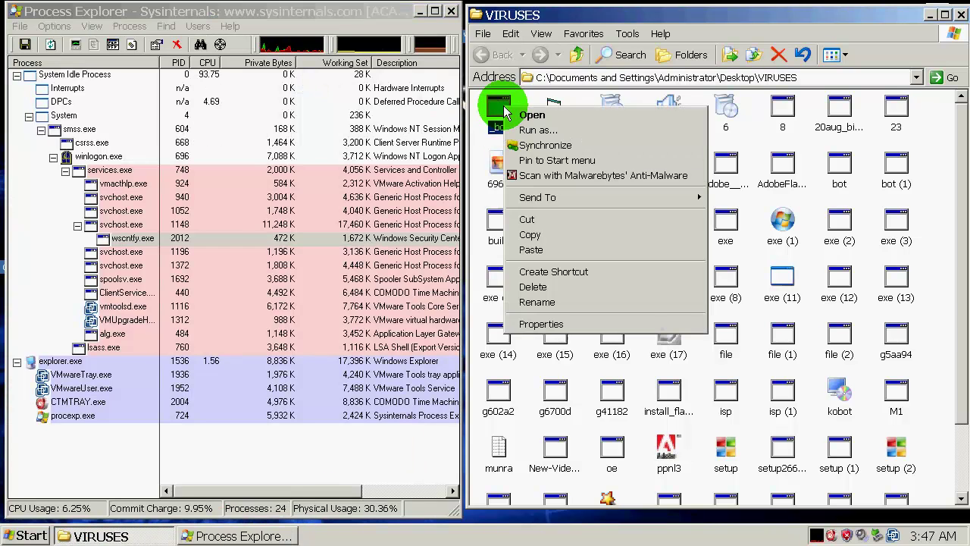
{"action": "left_click", "coordinate": [532, 115]}
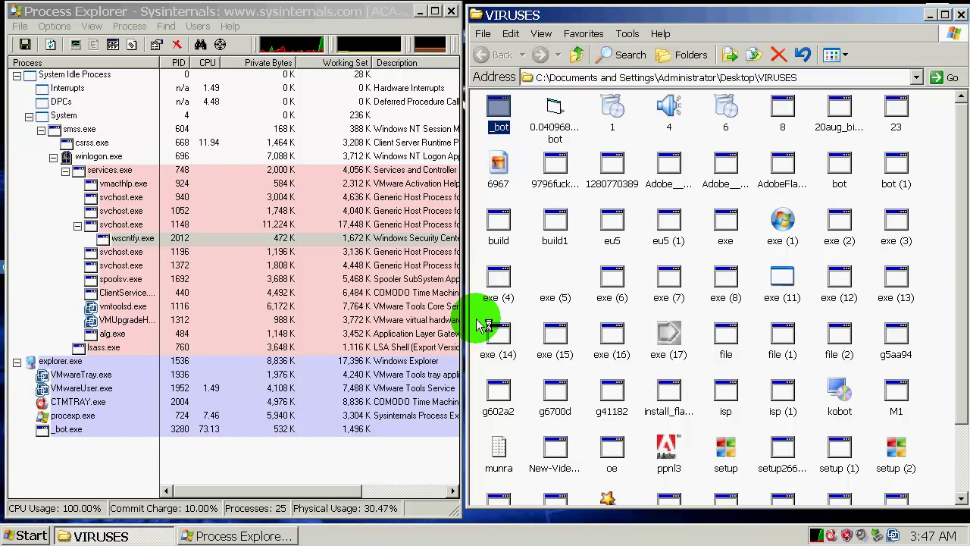
{"action": "right_click", "coordinate": [556, 108]}
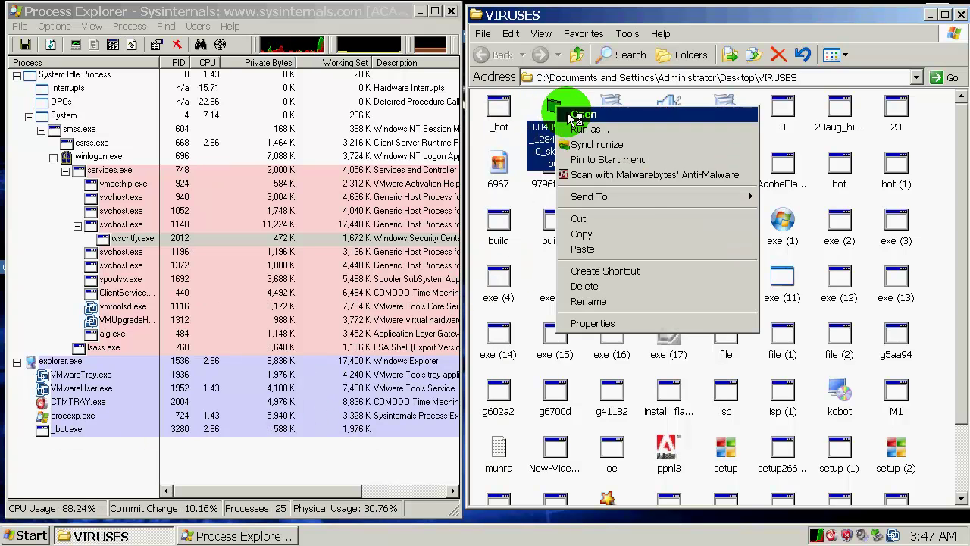
{"action": "left_click", "coordinate": [587, 116]}
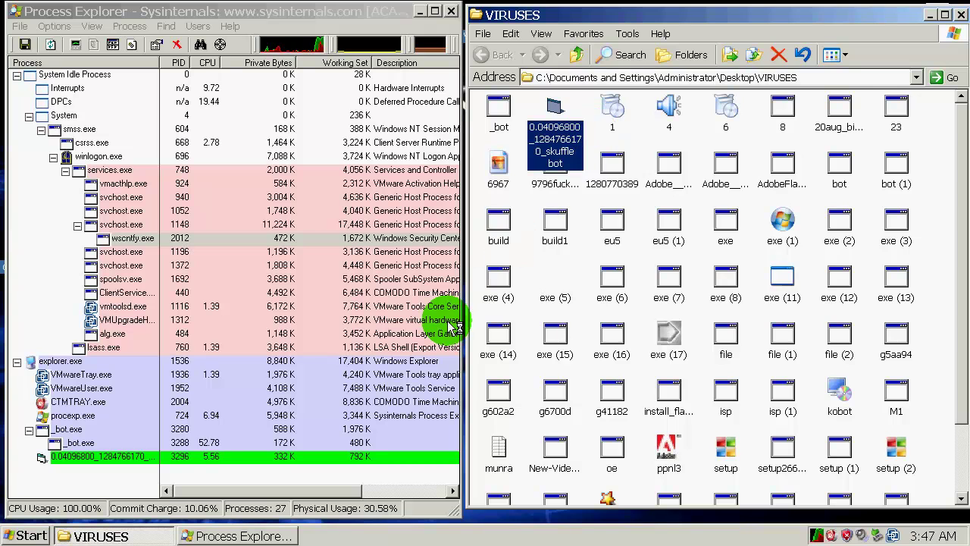
{"action": "right_click", "coordinate": [612, 103]}
{"action": "left_click", "coordinate": [643, 116]}
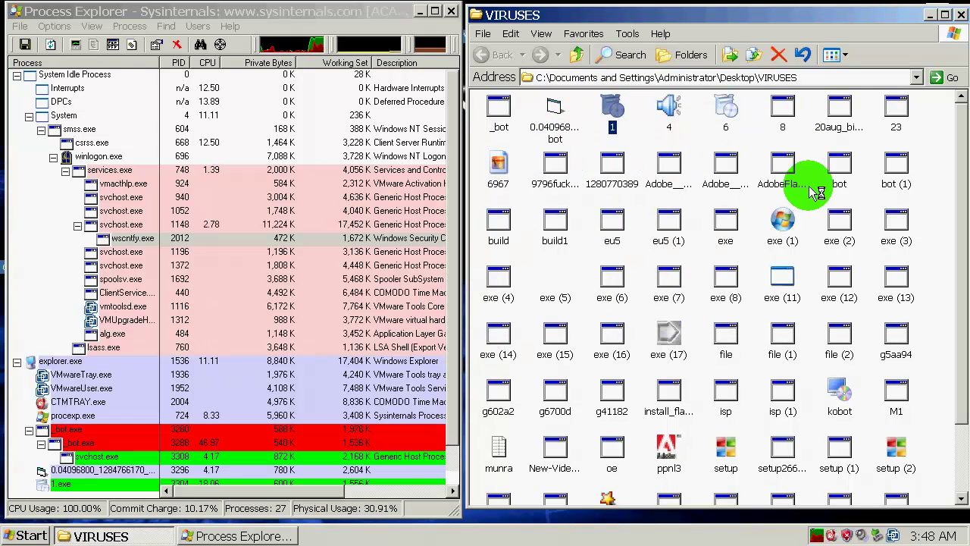
{"action": "right_click", "coordinate": [784, 108]}
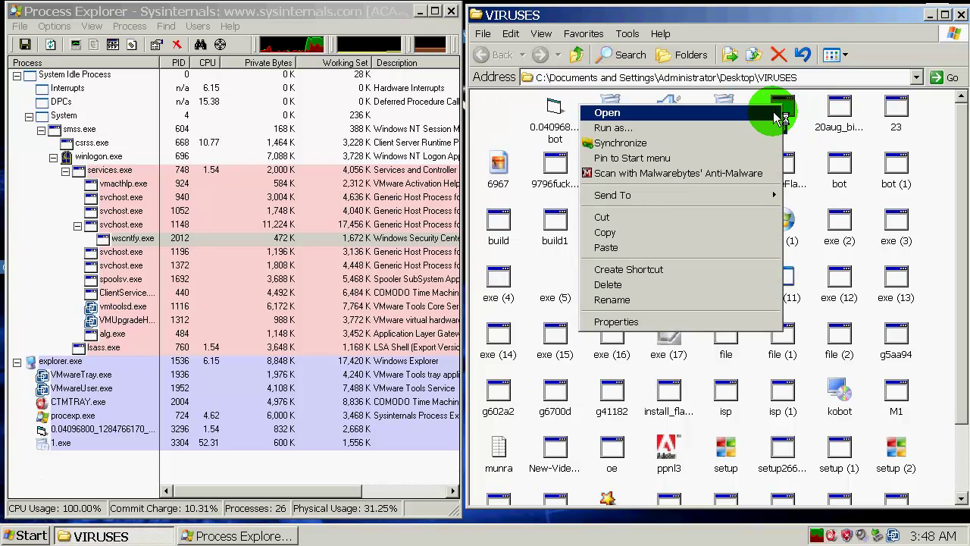
{"action": "left_click", "coordinate": [781, 115]}
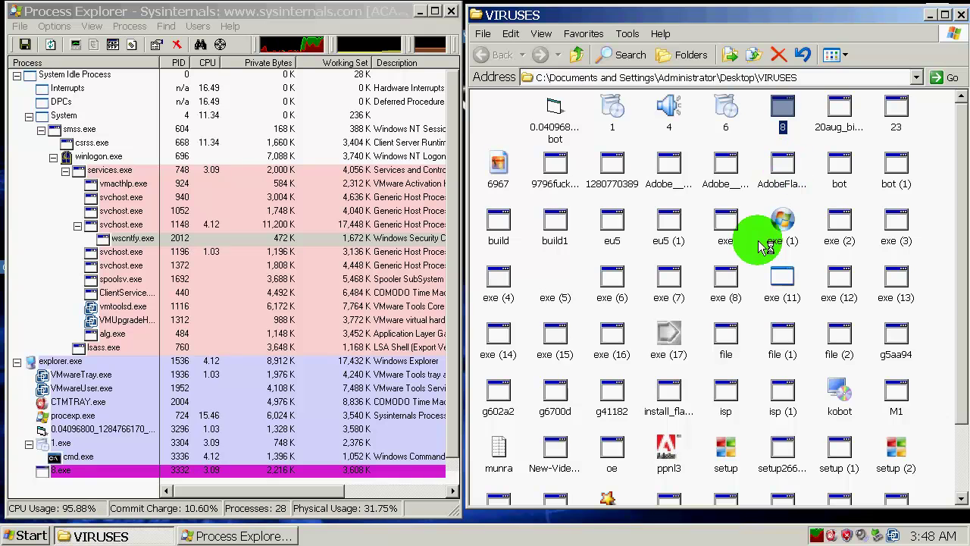
{"action": "right_click", "coordinate": [781, 164]}
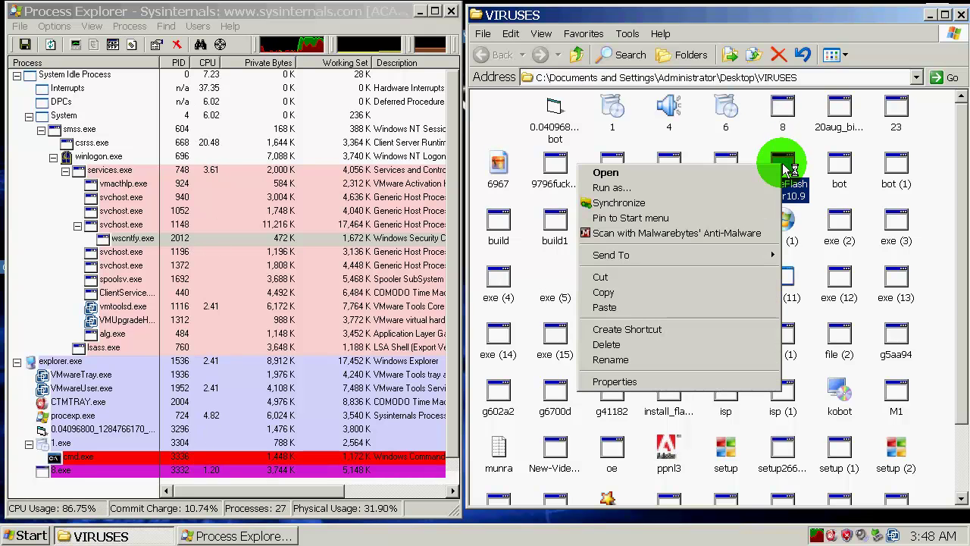
{"action": "left_click", "coordinate": [740, 174]}
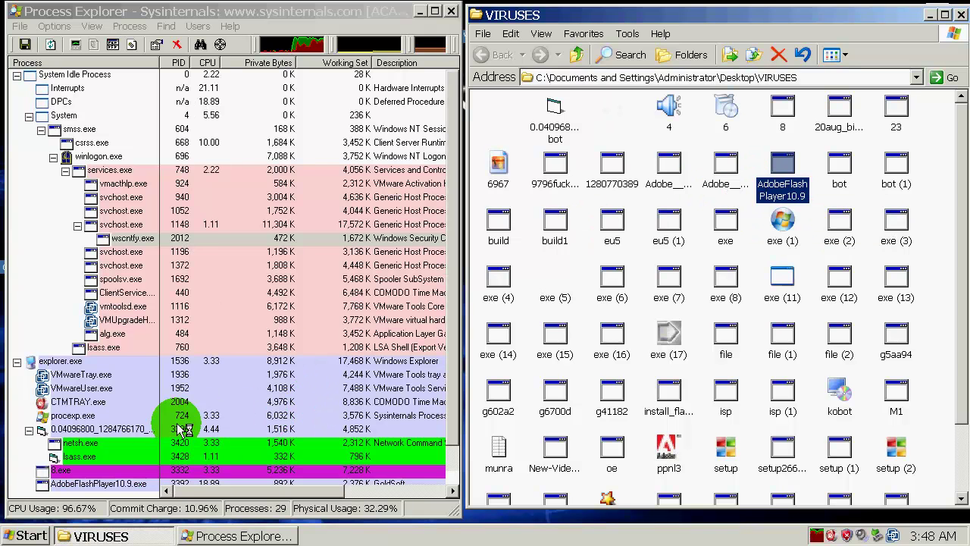
Run the build, file (2), setup266491, g602a2 and ppnl3 samples while watching the process list
{"action": "left_click", "coordinate": [449, 251]}
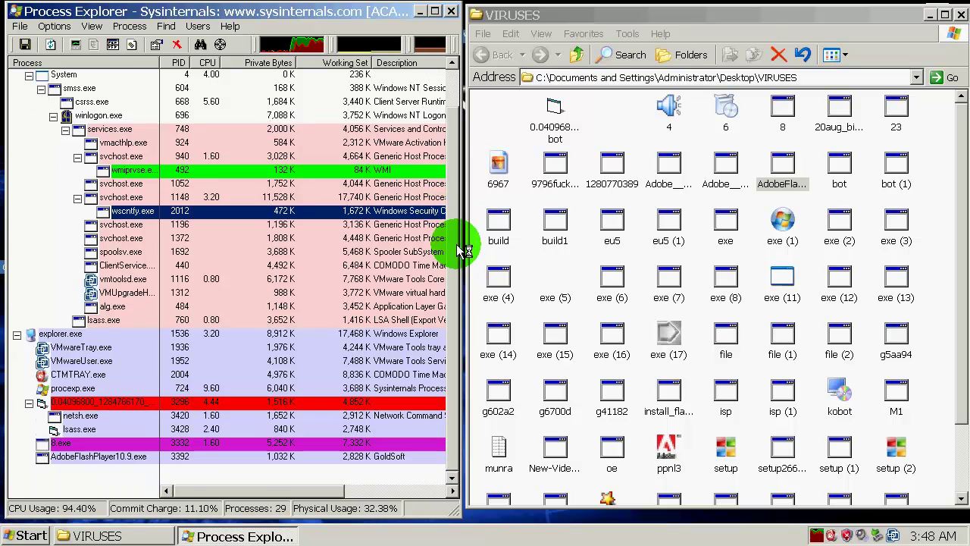
{"action": "right_click", "coordinate": [506, 223]}
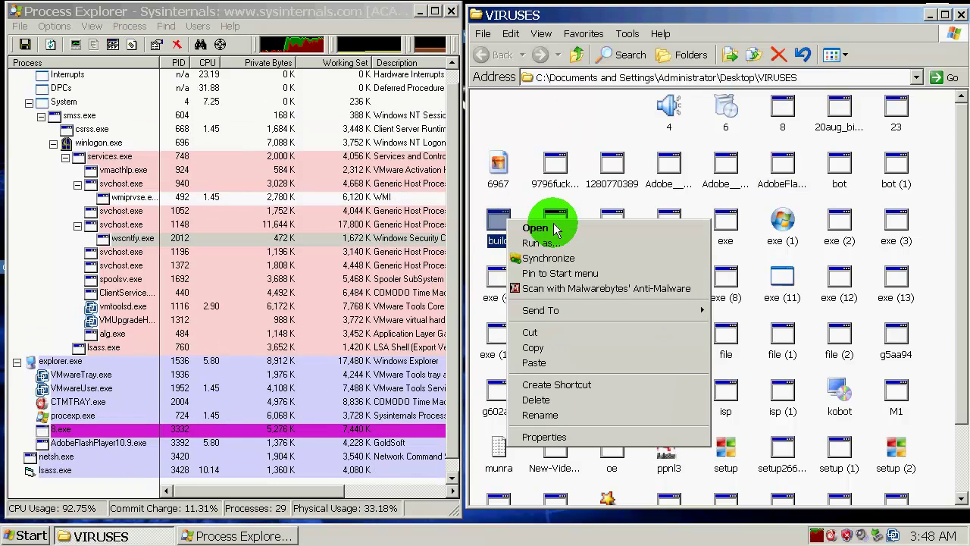
{"action": "left_click", "coordinate": [531, 227]}
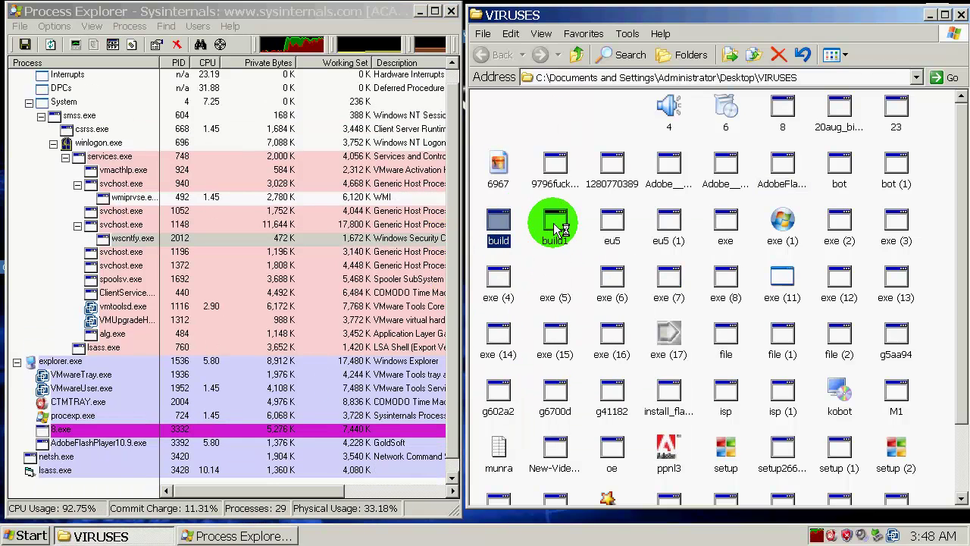
{"action": "right_click", "coordinate": [840, 333]}
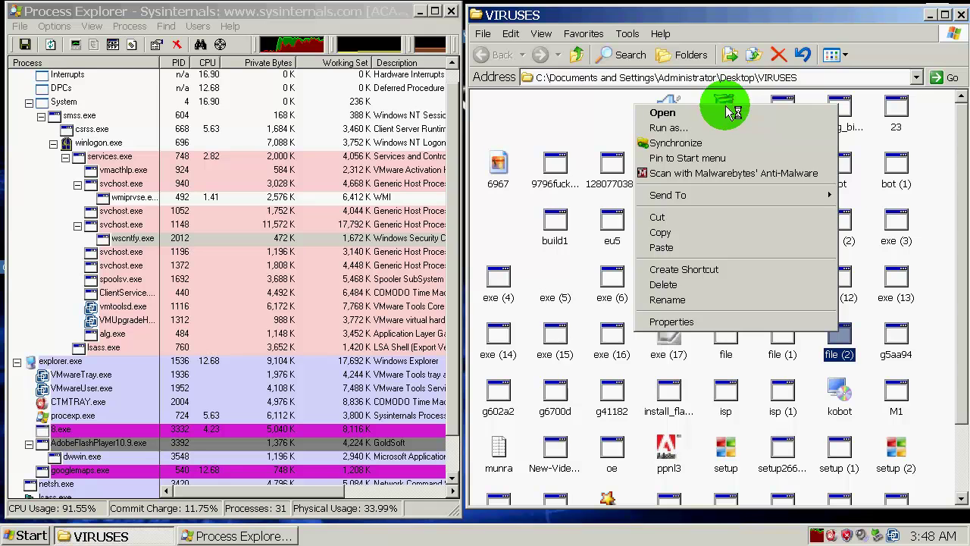
{"action": "left_click", "coordinate": [734, 112]}
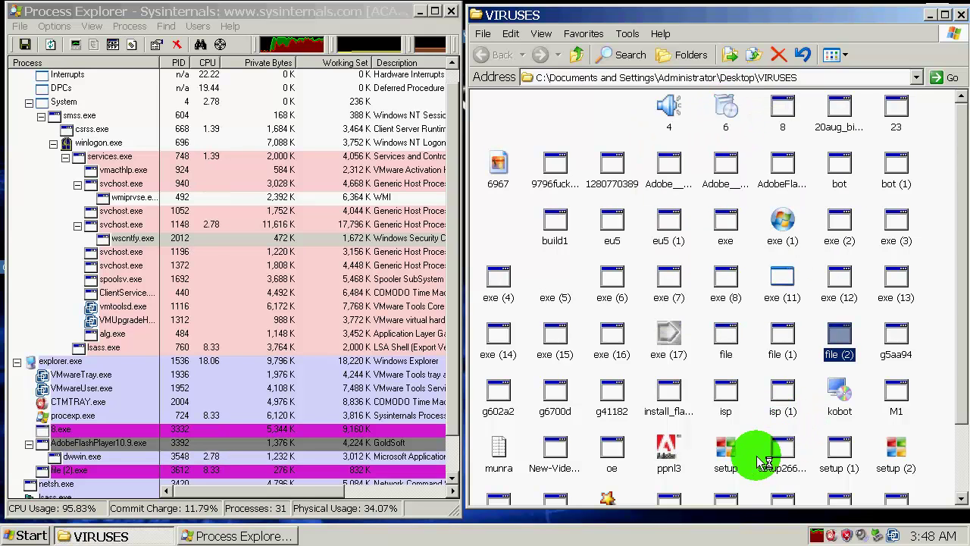
{"action": "double_click", "coordinate": [781, 447]}
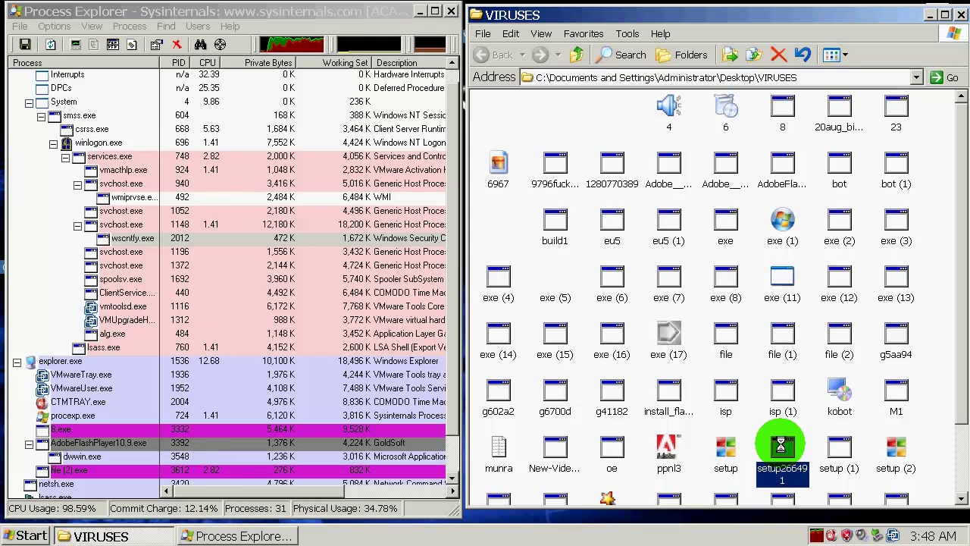
{"action": "right_click", "coordinate": [781, 447]}
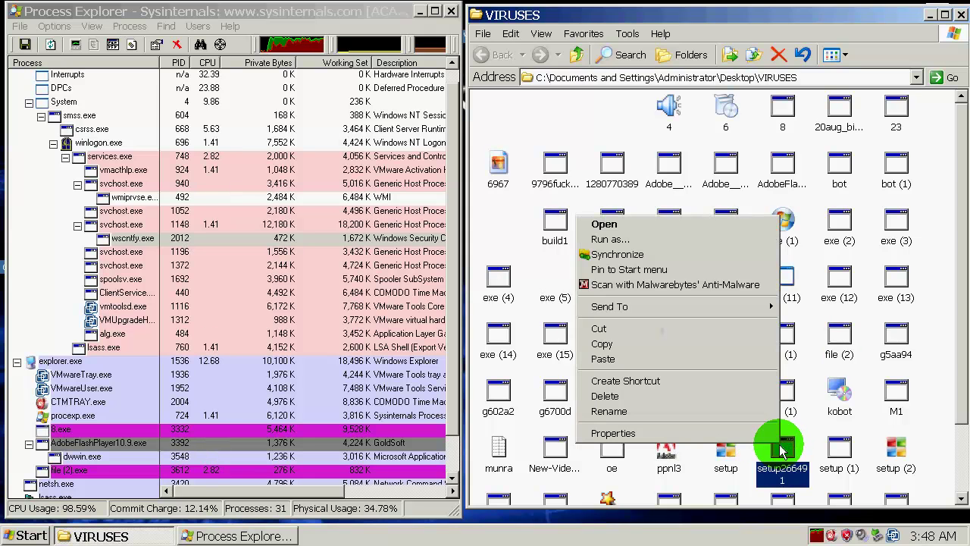
{"action": "left_click", "coordinate": [677, 223]}
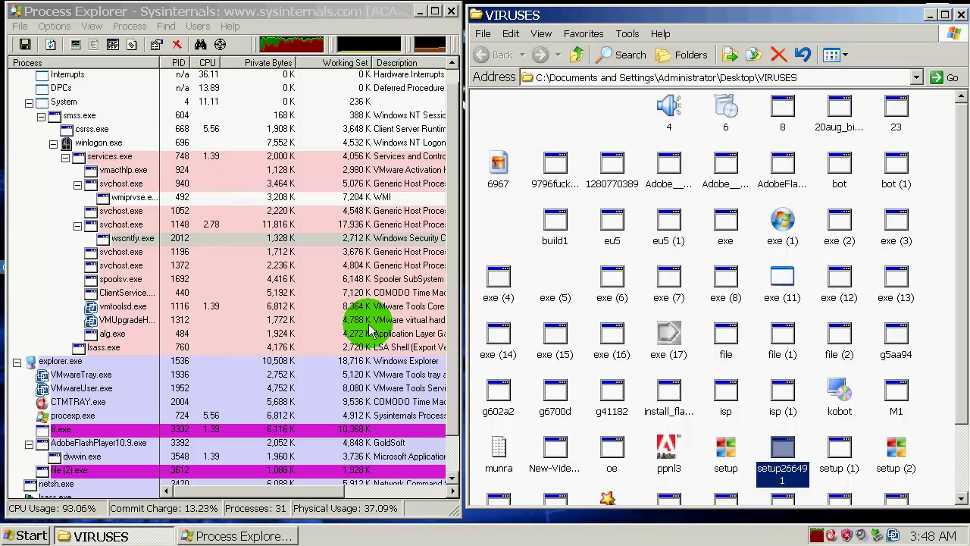
{"action": "left_click", "coordinate": [440, 238]}
{"action": "scroll", "coordinate": [452, 213], "scroll_direction": "down", "scroll_amount": 1}
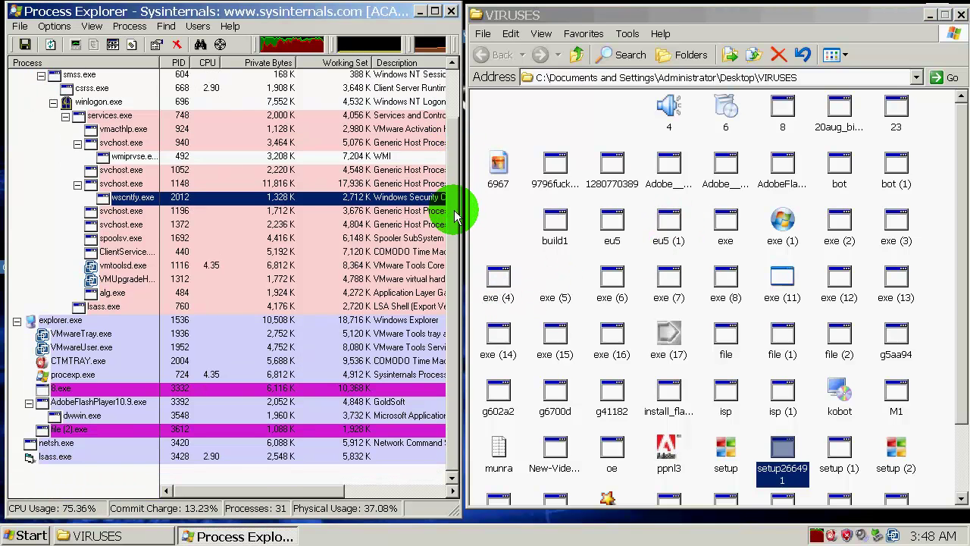
{"action": "left_click", "coordinate": [146, 443]}
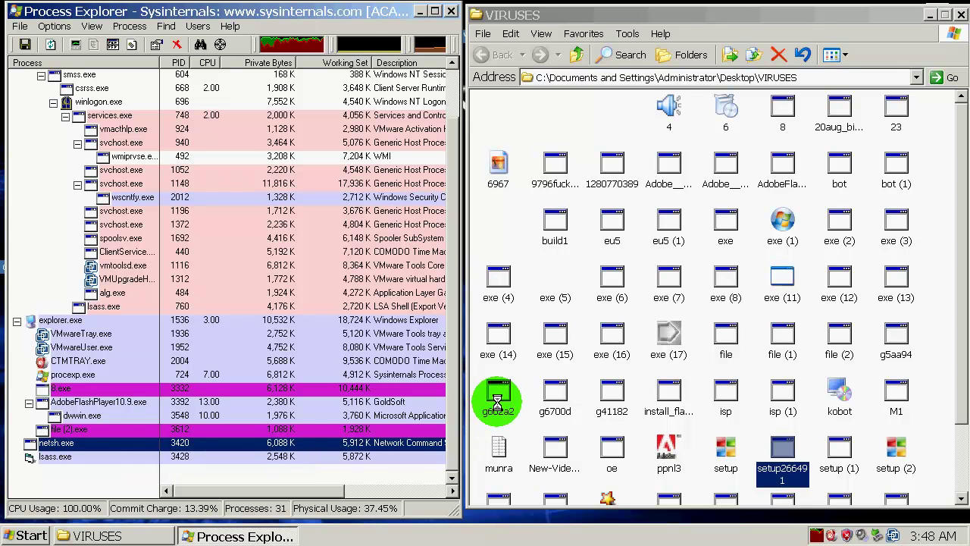
{"action": "left_click", "coordinate": [894, 453]}
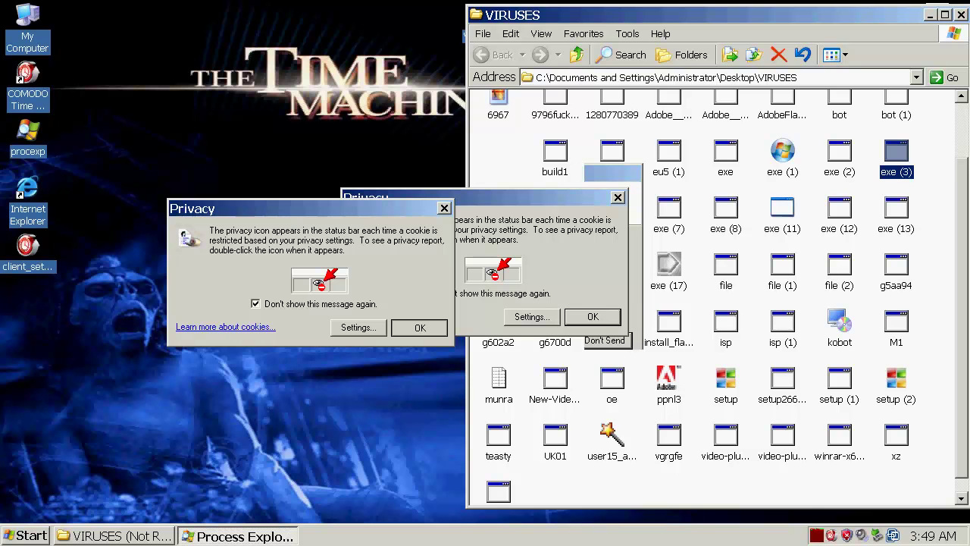
Exit VMware full-screen mode and enlarge the virtual machine window on the host
{"action": "key", "text": "ctrl+alt+Return"}
{"action": "left_click_drag", "start_coordinate": [401, 329], "coordinate": [407, 500]}
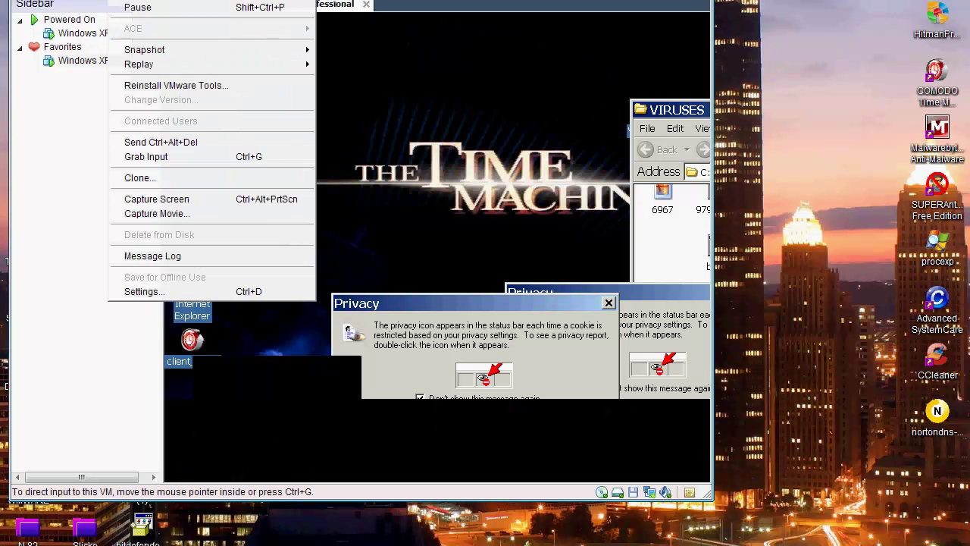
Reset the Windows XP virtual machine via VM > Power > Reset and confirm
{"action": "mouse_move", "coordinate": [175, 3]}
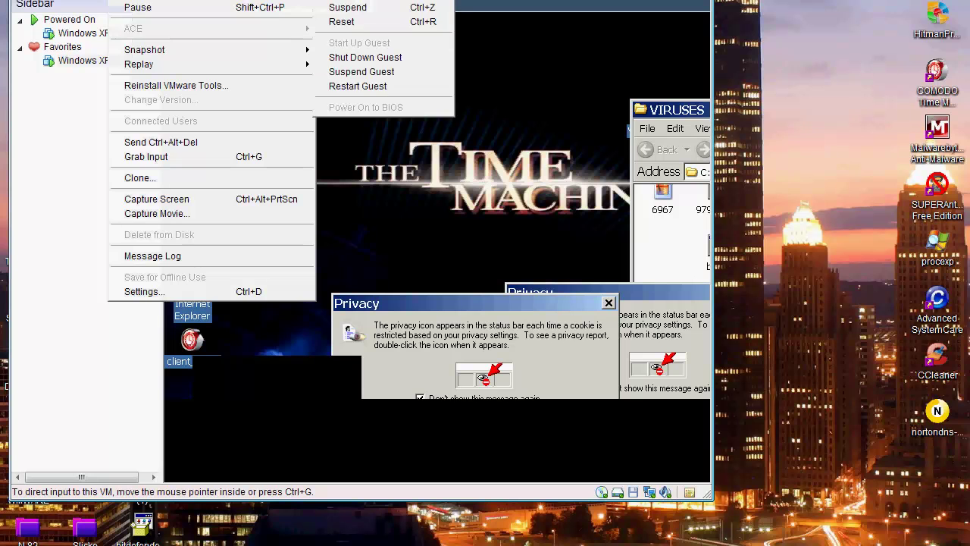
{"action": "left_click", "coordinate": [345, 21]}
{"action": "left_click", "coordinate": [458, 261]}
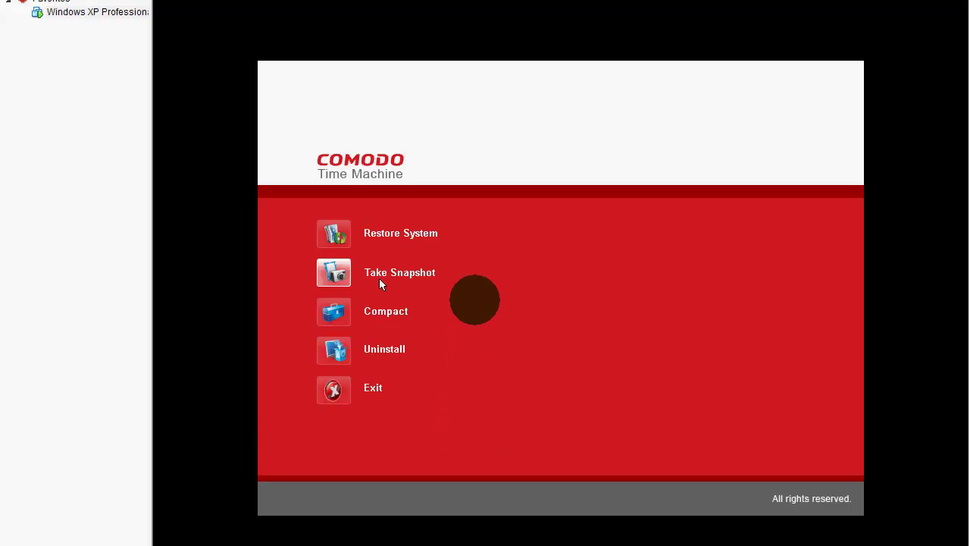
Choose snapshot 2 'I LOVE COMODO' for restore, widen the Name column, and proceed
{"action": "left_click", "coordinate": [410, 230]}
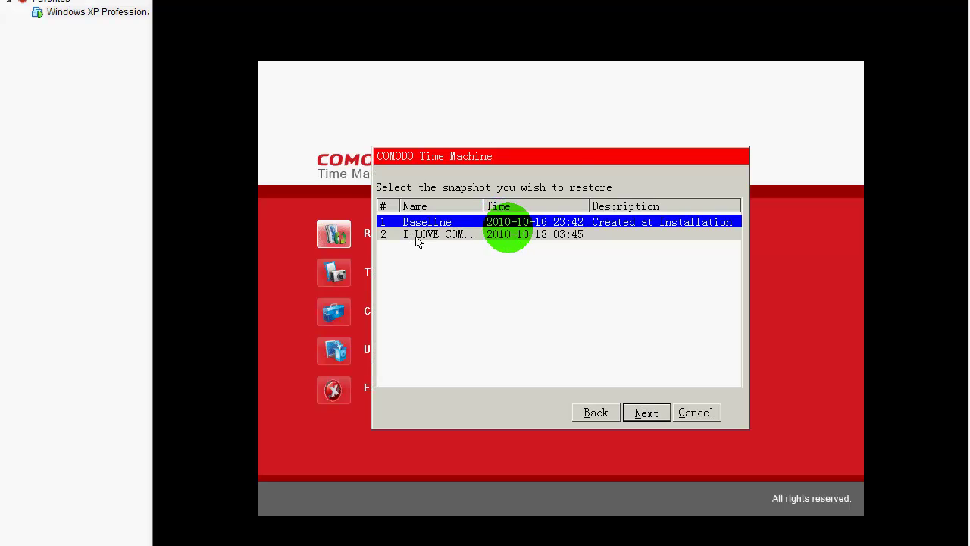
{"action": "left_click", "coordinate": [423, 237]}
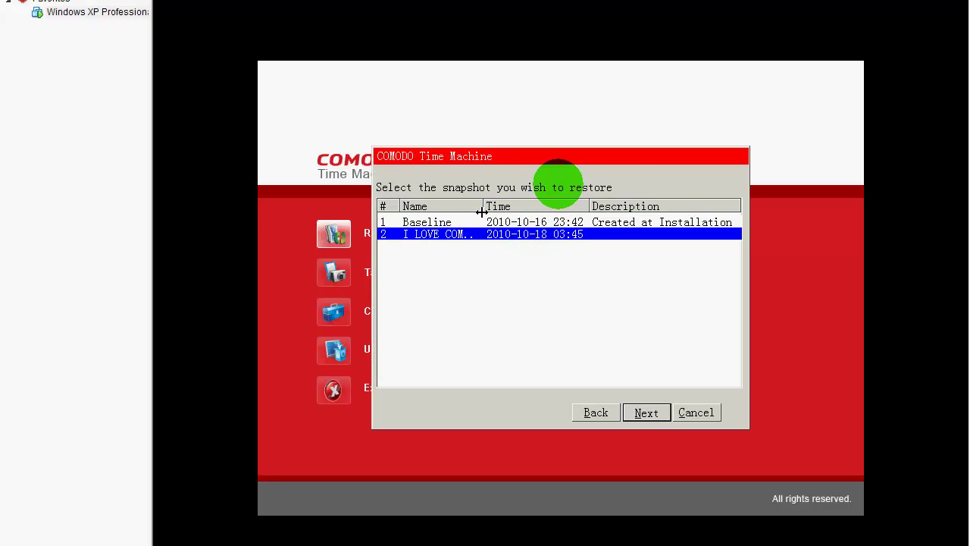
{"action": "left_click_drag", "start_coordinate": [484, 213], "coordinate": [555, 210]}
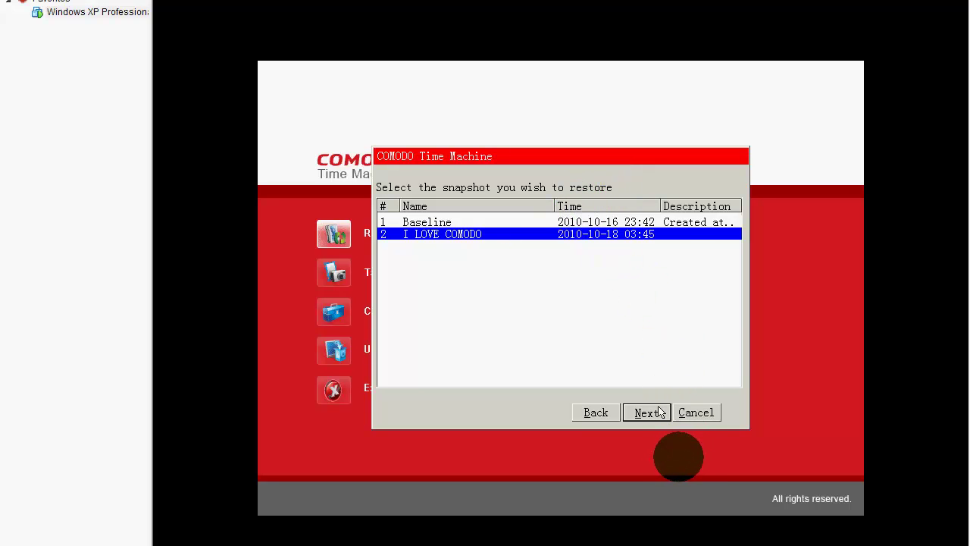
{"action": "left_click", "coordinate": [696, 412]}
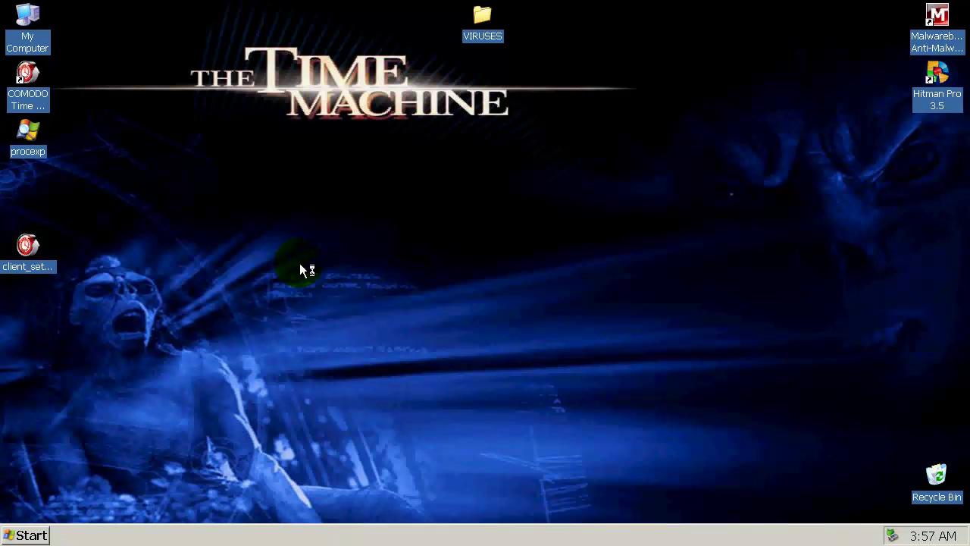
Refresh the restored Windows XP desktop repeatedly from its right-click menu
{"action": "right_click", "coordinate": [684, 239]}
{"action": "left_click", "coordinate": [738, 267]}
{"action": "right_click", "coordinate": [599, 260]}
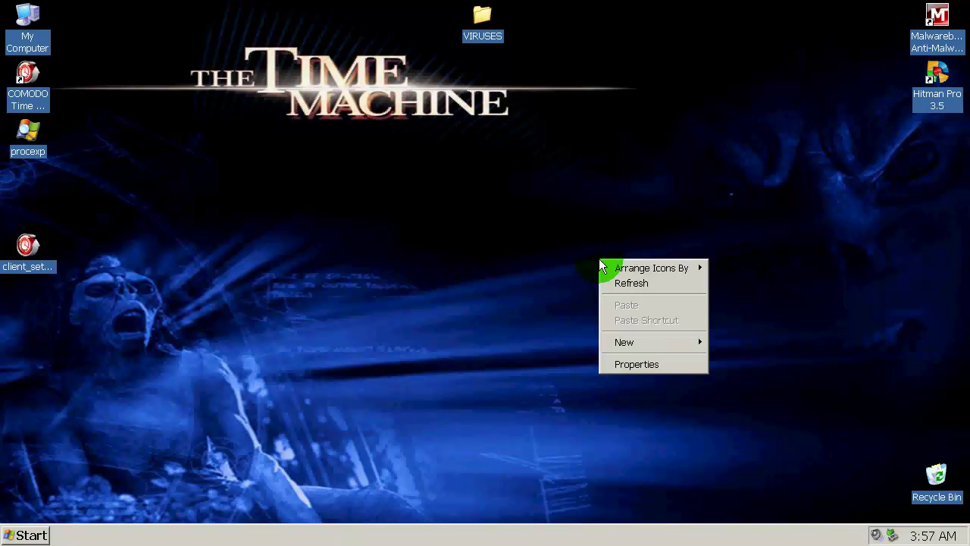
{"action": "left_click", "coordinate": [630, 282]}
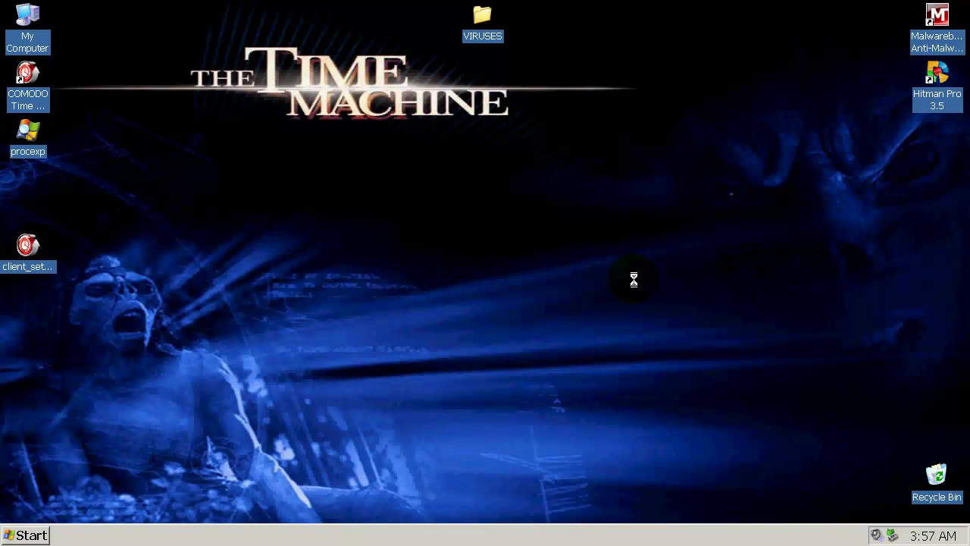
{"action": "right_click", "coordinate": [398, 253]}
{"action": "left_click", "coordinate": [440, 277]}
{"action": "right_click", "coordinate": [359, 248]}
{"action": "left_click", "coordinate": [395, 275]}
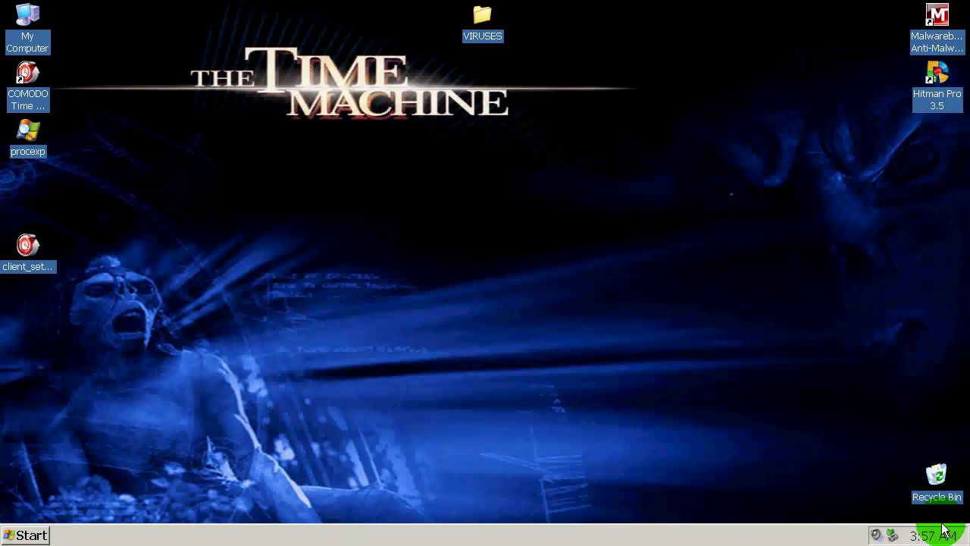
{"action": "left_click", "coordinate": [717, 471]}
{"action": "right_click", "coordinate": [218, 111]}
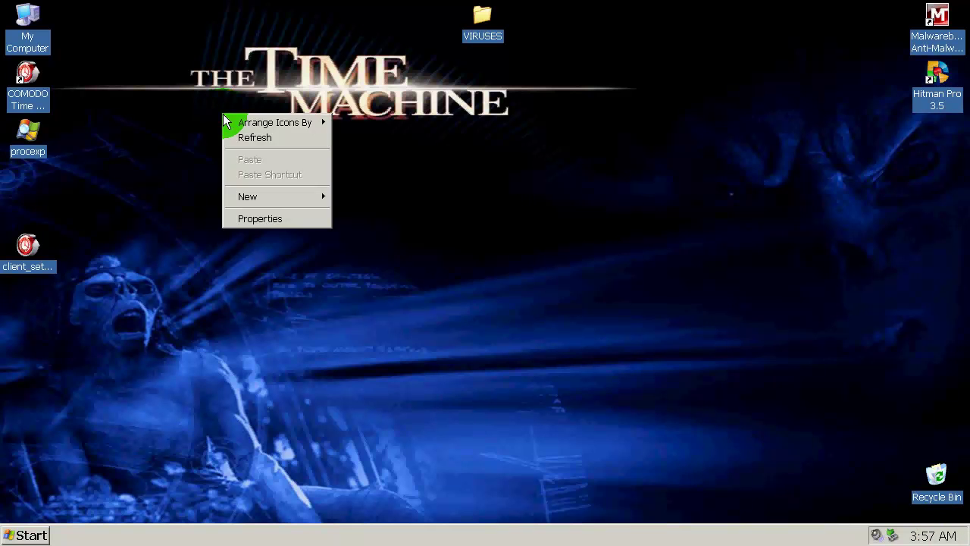
{"action": "left_click", "coordinate": [255, 137]}
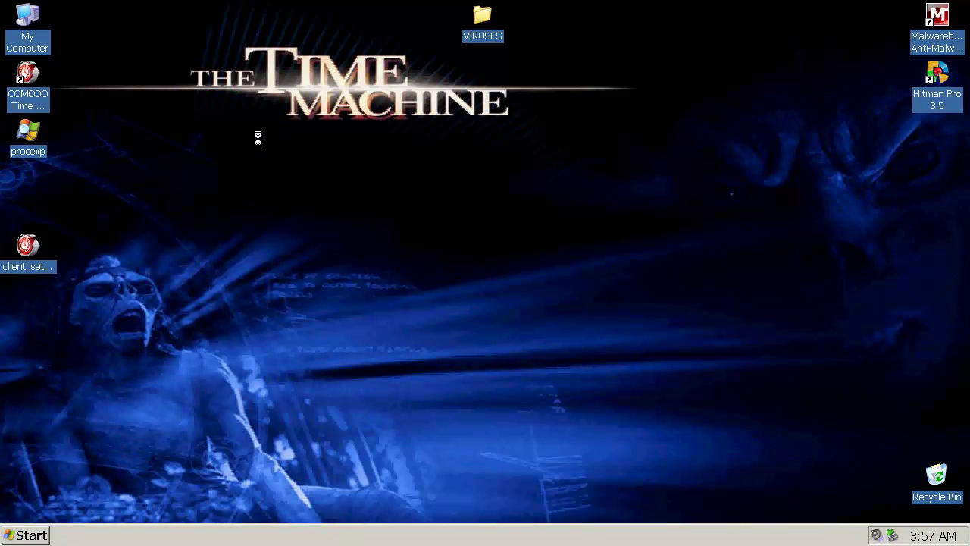
{"action": "right_click", "coordinate": [225, 163]}
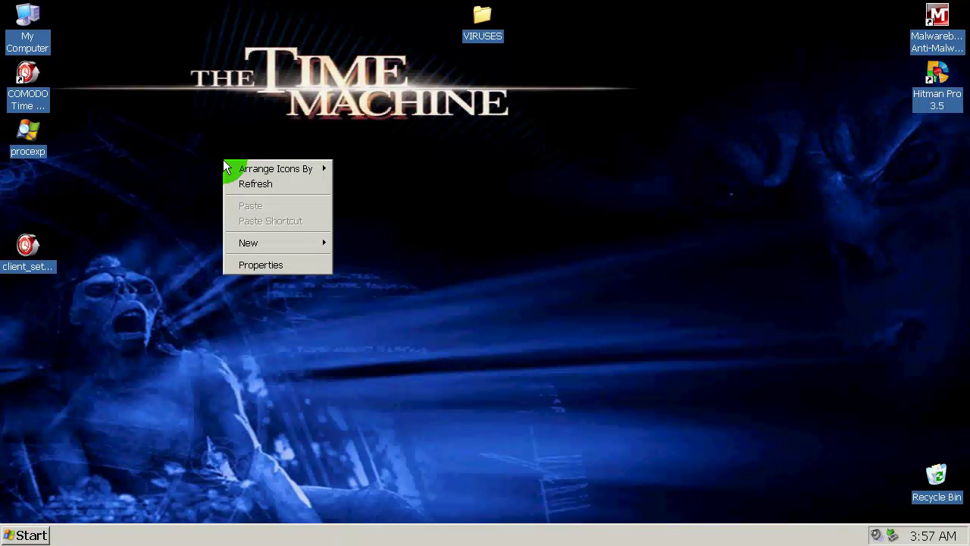
{"action": "left_click", "coordinate": [256, 186]}
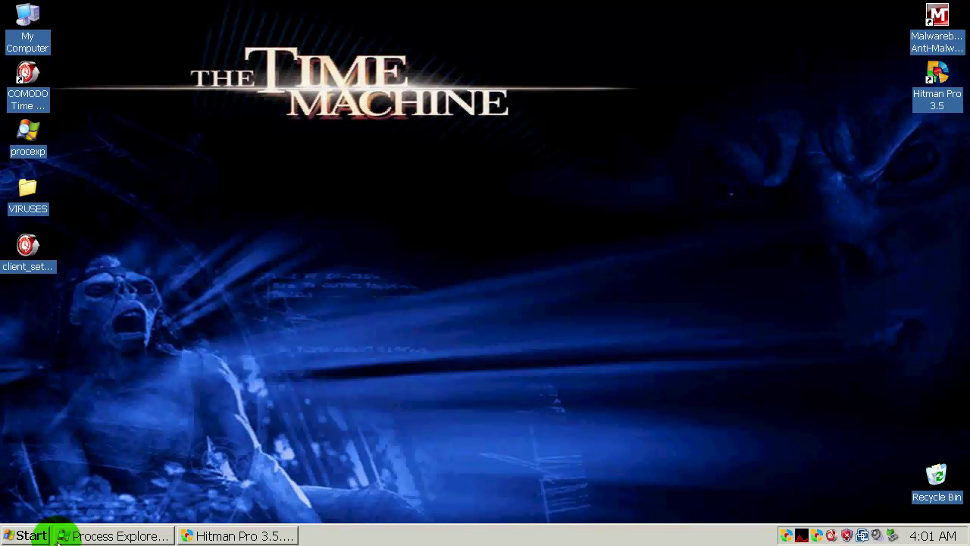
Check the CTMTRAY, procexp, alg, wuauclt, services and HitmanPro35 processes in Process Explorer
{"action": "left_click", "coordinate": [89, 537]}
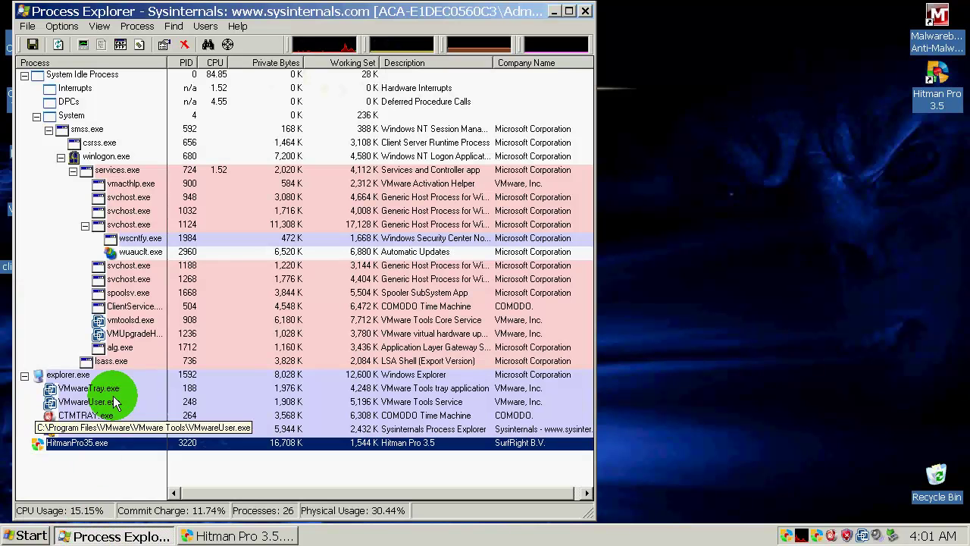
{"action": "left_click", "coordinate": [89, 417]}
{"action": "left_click", "coordinate": [92, 431]}
{"action": "left_click", "coordinate": [288, 348]}
{"action": "left_click", "coordinate": [384, 251]}
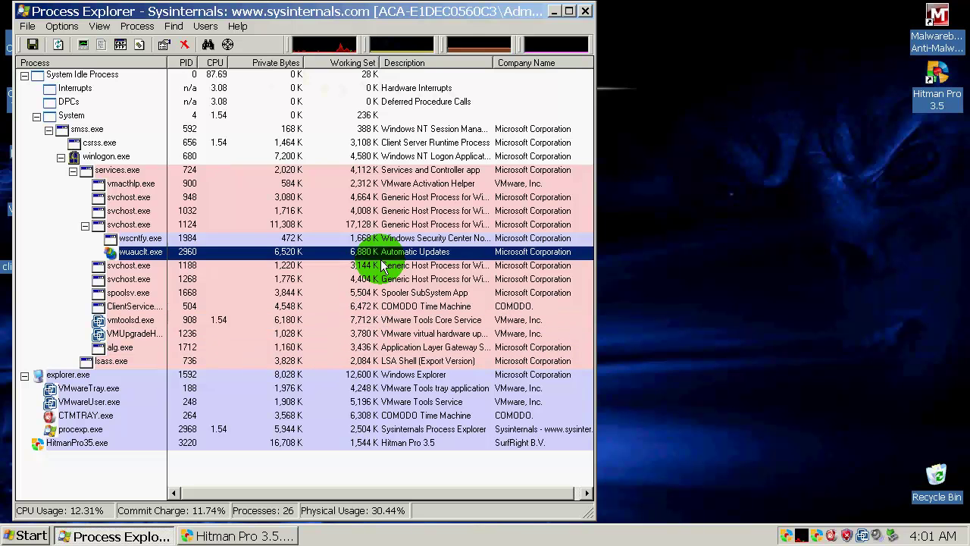
{"action": "left_click", "coordinate": [383, 170]}
{"action": "left_click", "coordinate": [310, 416]}
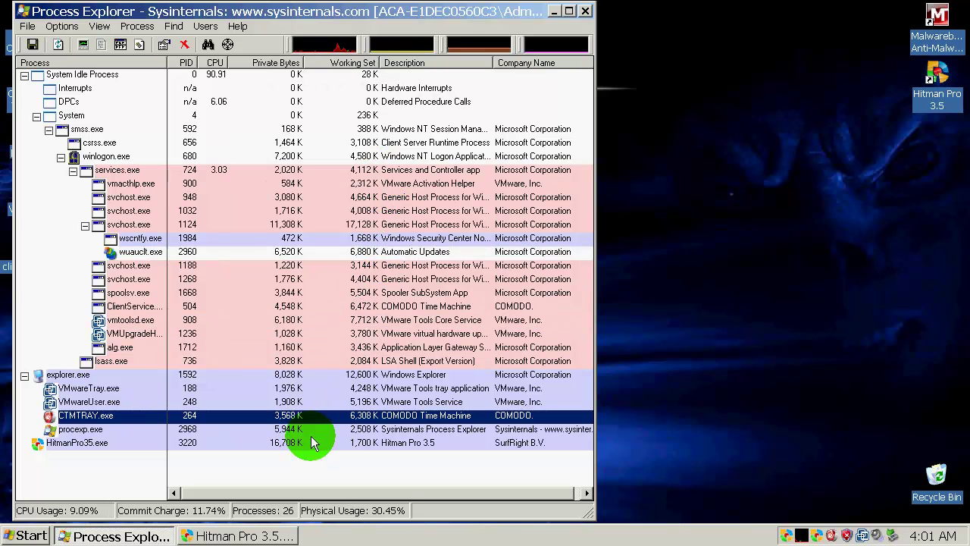
{"action": "left_click", "coordinate": [312, 429]}
{"action": "left_click", "coordinate": [312, 443]}
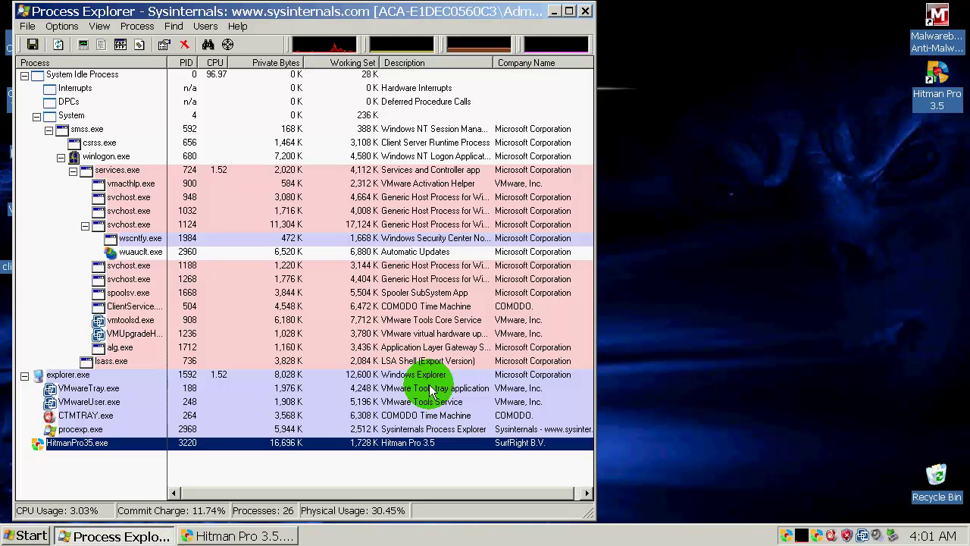
Close Process Explorer and bring up Hitman Pro's results: 691 files scanned, no threats
{"action": "left_click", "coordinate": [586, 12]}
{"action": "left_click", "coordinate": [141, 531]}
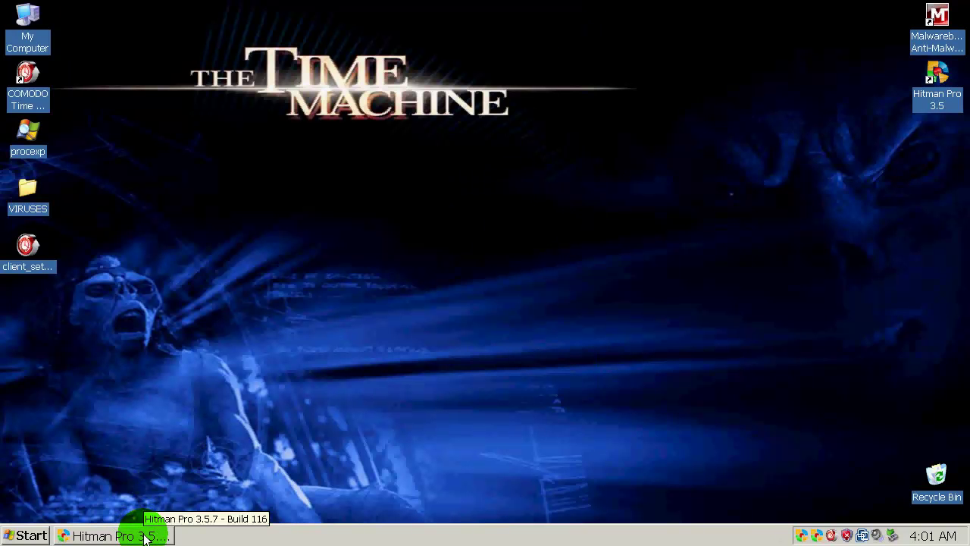
{"action": "left_click", "coordinate": [142, 535]}
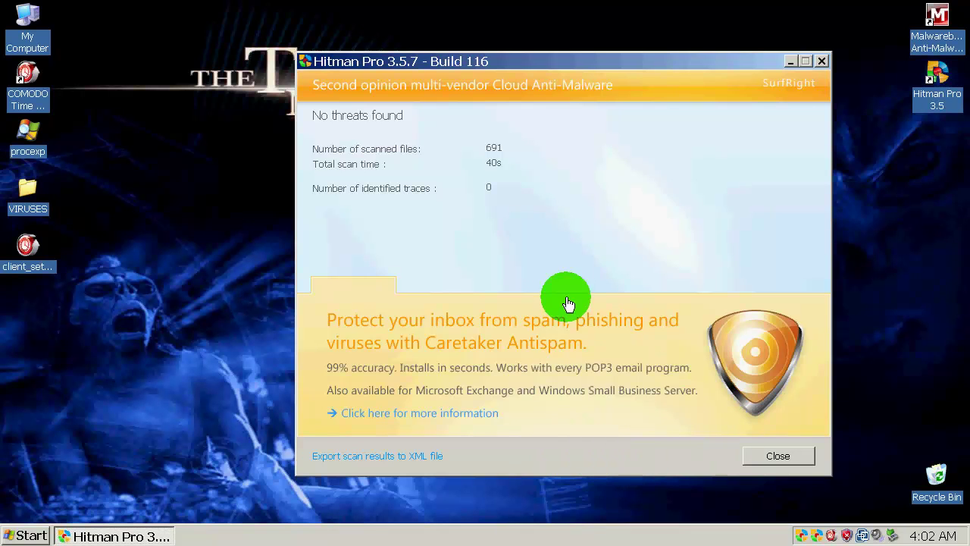
{"action": "left_click", "coordinate": [781, 457]}
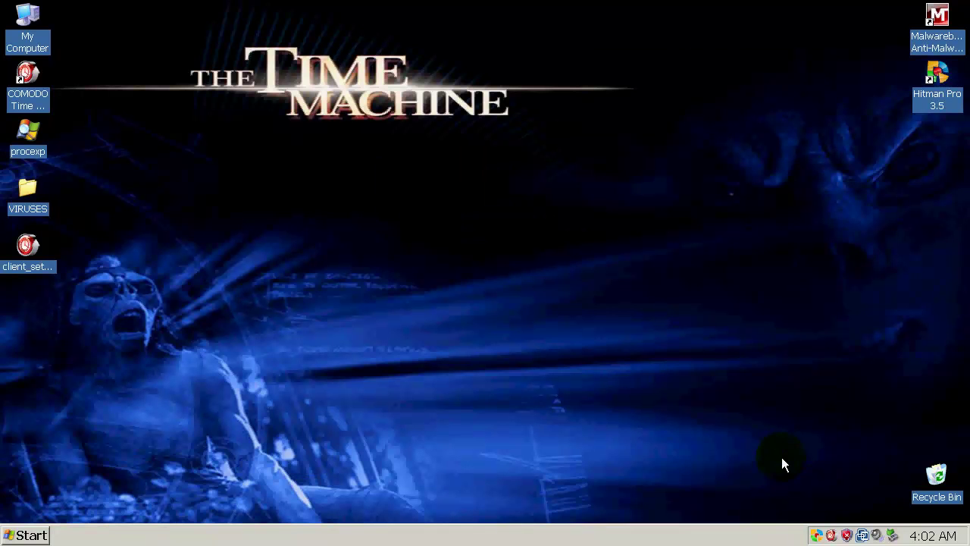